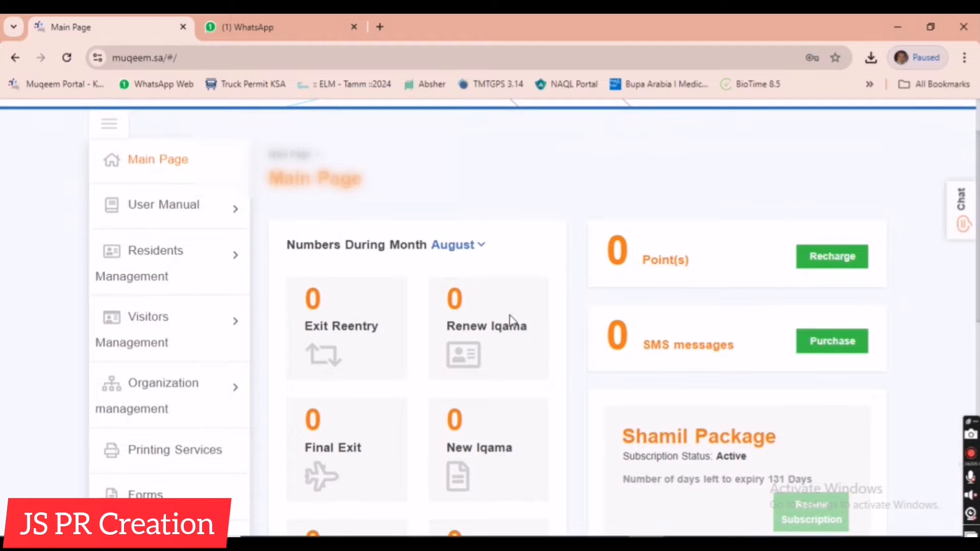
- Open Printing Services to display the list of printing packages
{"action": "scroll", "coordinate": [375, 207], "scroll_direction": "down", "scroll_amount": 8}
{"action": "scroll", "coordinate": [504, 361], "scroll_direction": "up", "scroll_amount": 6}
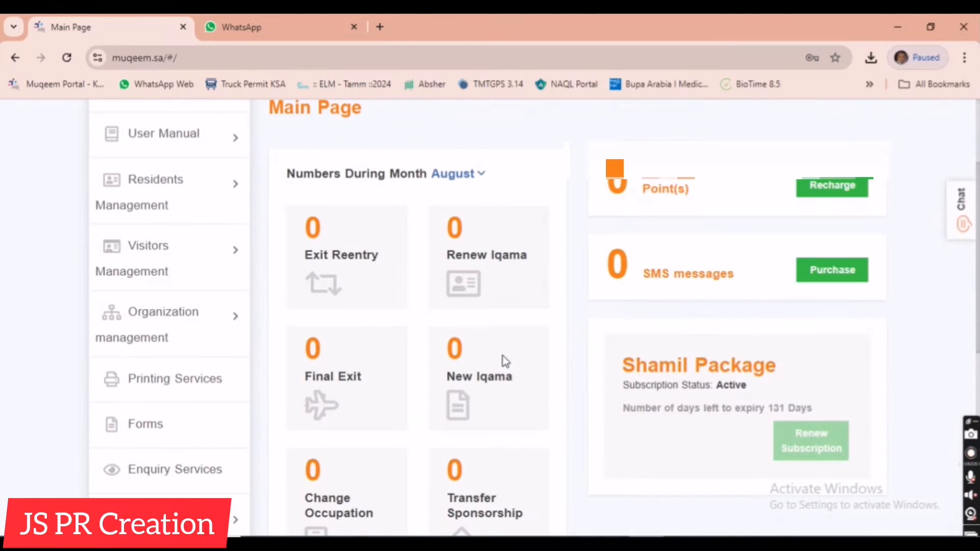
{"action": "scroll", "coordinate": [503, 361], "scroll_direction": "down", "scroll_amount": 3}
{"action": "scroll", "coordinate": [503, 361], "scroll_direction": "up", "scroll_amount": 6}
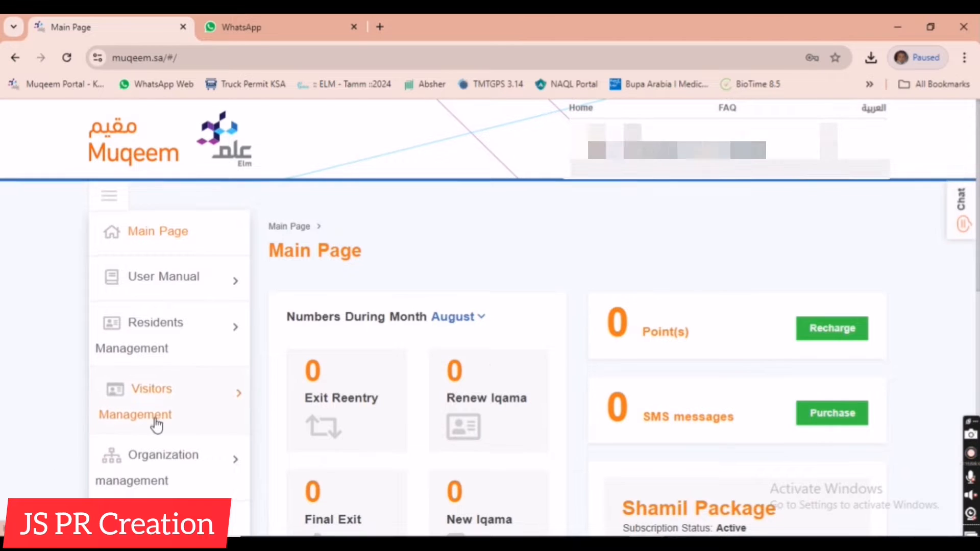
{"action": "scroll", "coordinate": [168, 425], "scroll_direction": "down", "scroll_amount": 3}
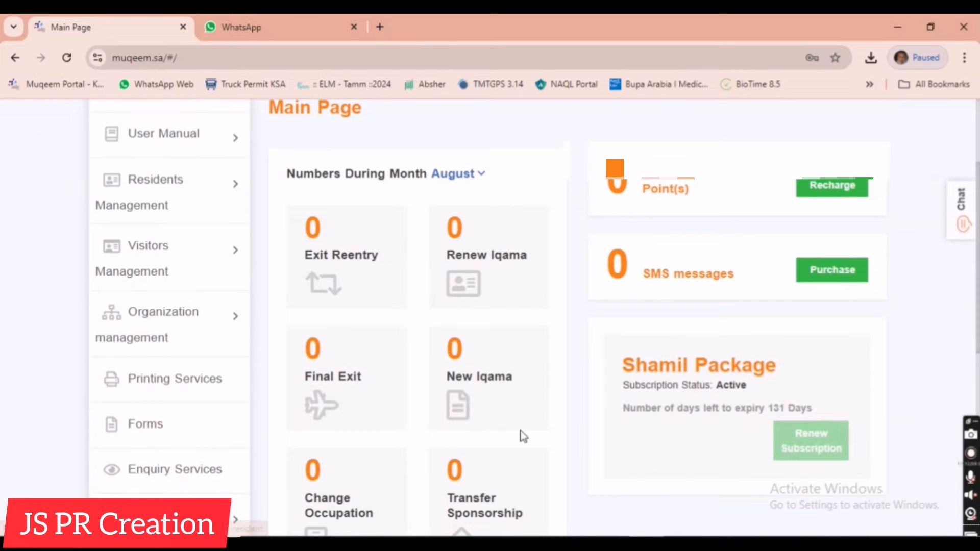
{"action": "scroll", "coordinate": [664, 399], "scroll_direction": "up", "scroll_amount": 3}
{"action": "scroll", "coordinate": [663, 399], "scroll_direction": "down", "scroll_amount": 3}
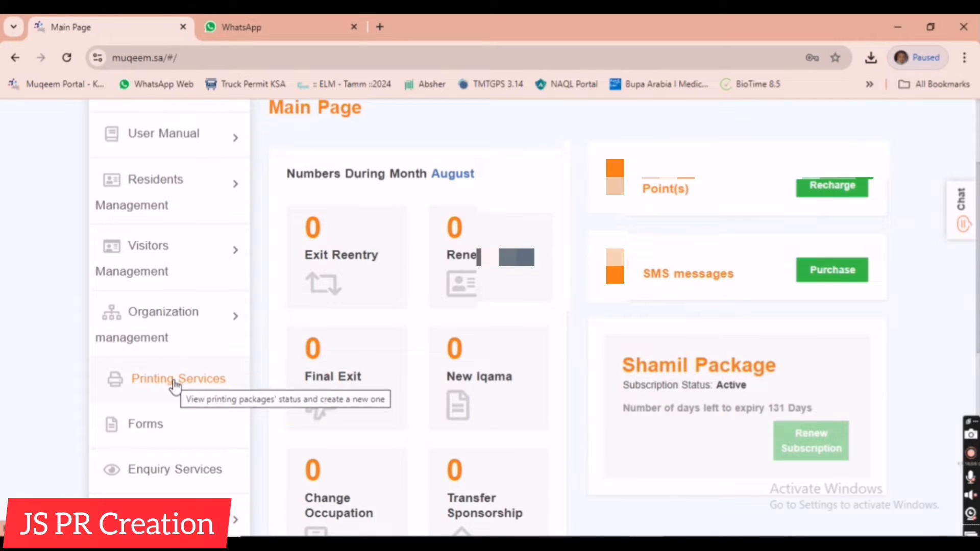
{"action": "left_click", "coordinate": [172, 379]}
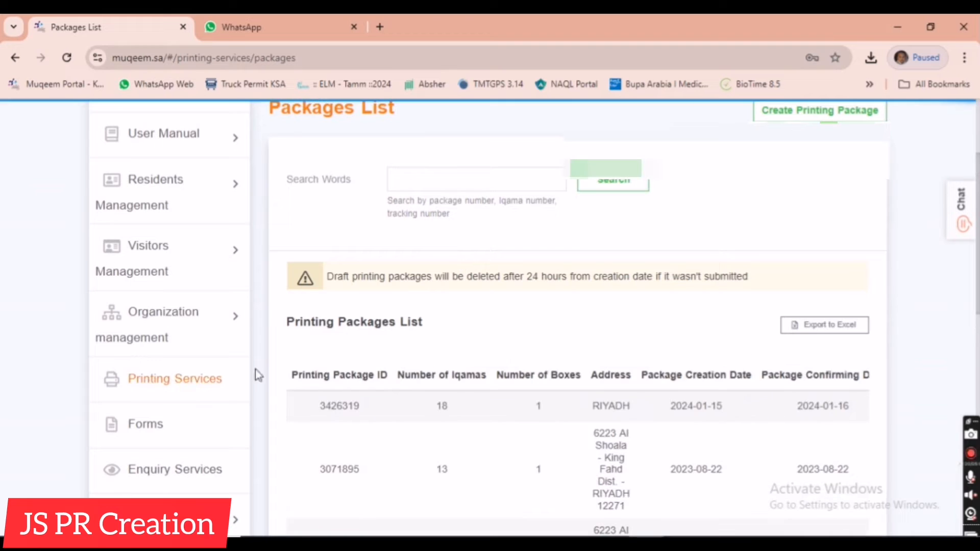
- Create a new printing package from the Packages List
{"action": "scroll", "coordinate": [575, 323], "scroll_direction": "up", "scroll_amount": 3}
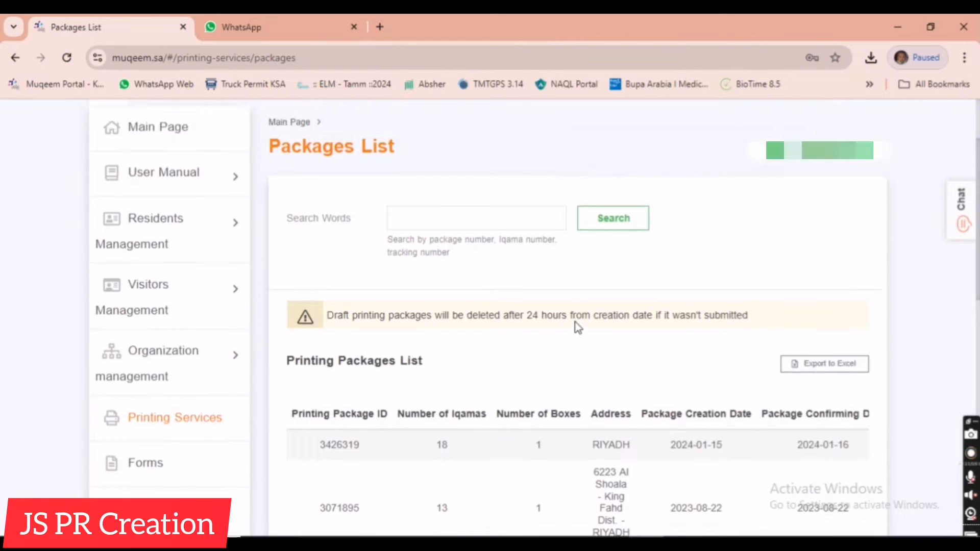
{"action": "scroll", "coordinate": [774, 416], "scroll_direction": "down", "scroll_amount": 4}
{"action": "scroll", "coordinate": [774, 415], "scroll_direction": "up", "scroll_amount": 4}
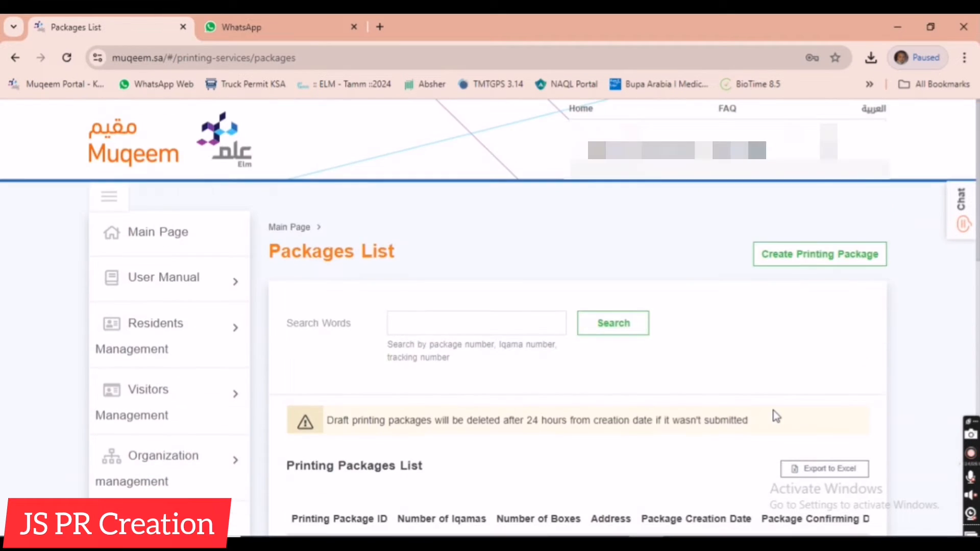
{"action": "scroll", "coordinate": [774, 415], "scroll_direction": "down", "scroll_amount": 10}
{"action": "scroll", "coordinate": [696, 418], "scroll_direction": "up", "scroll_amount": 10}
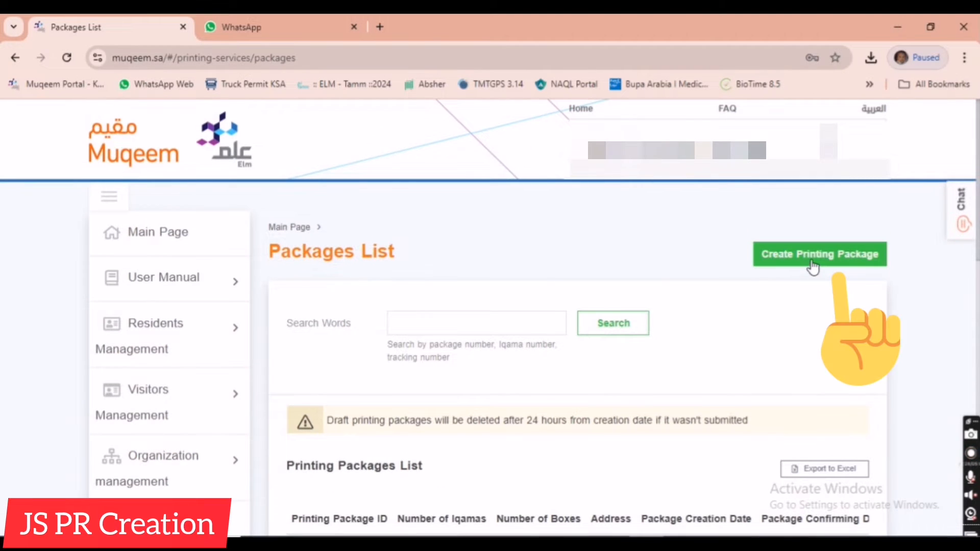
{"action": "left_click", "coordinate": [811, 255]}
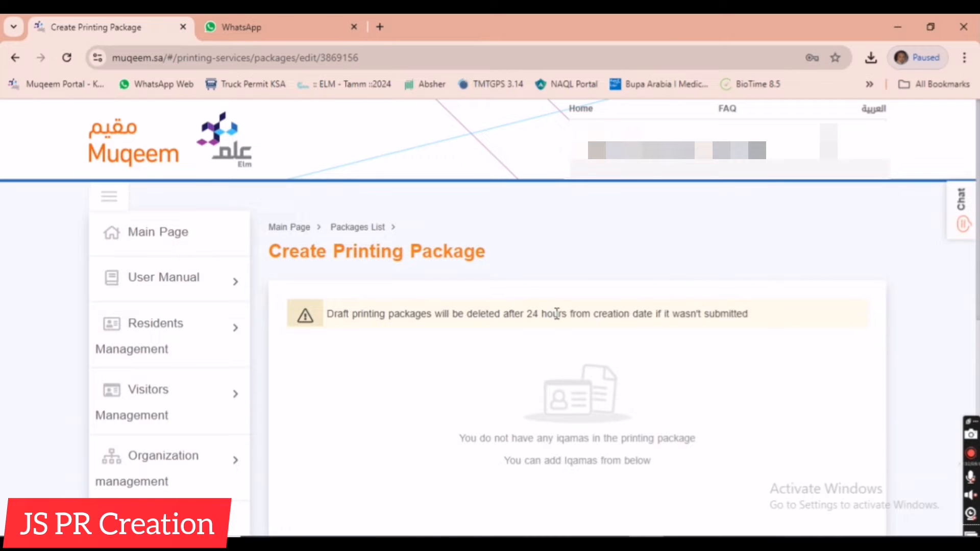
- Start adding iqamas to the empty package, with Other Transactions as the service source
{"action": "scroll", "coordinate": [761, 412], "scroll_direction": "down", "scroll_amount": 8}
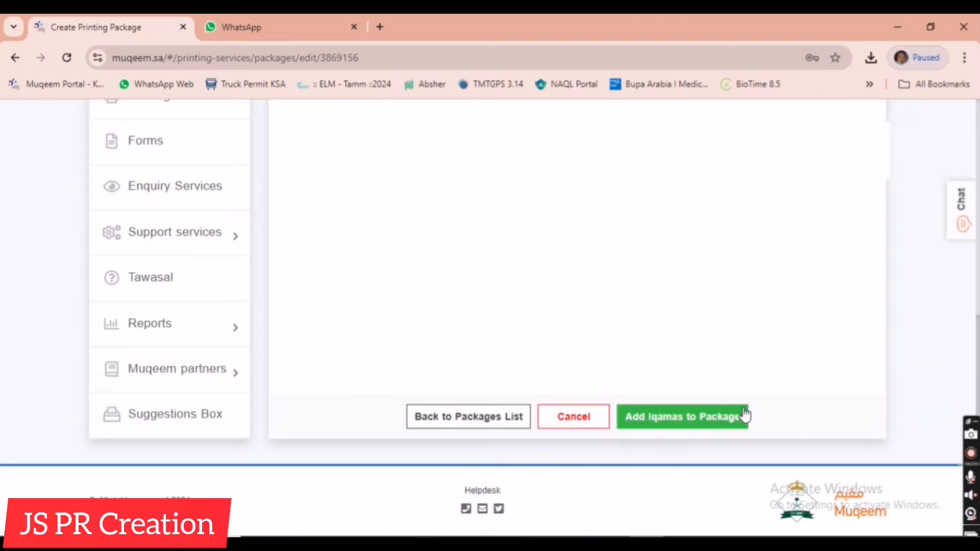
{"action": "left_click", "coordinate": [702, 424]}
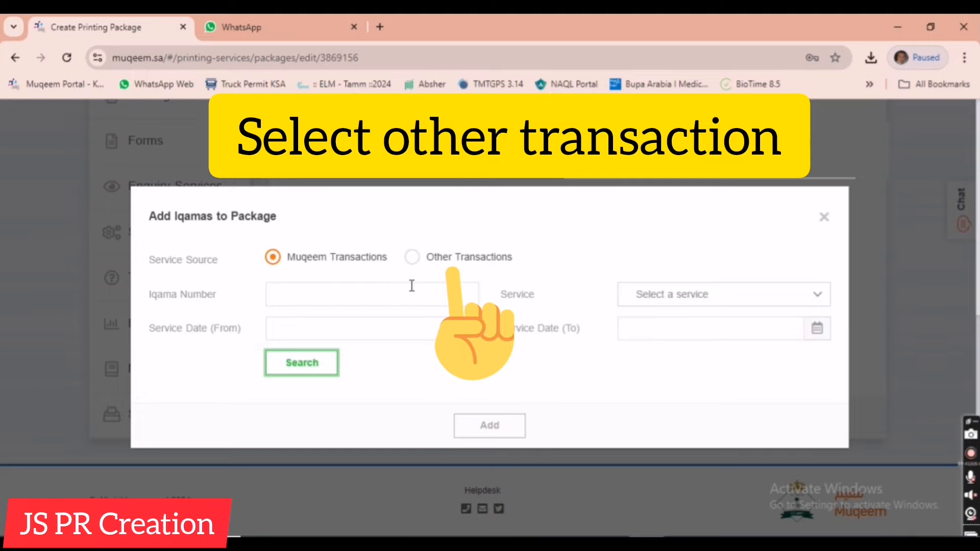
{"action": "left_click", "coordinate": [412, 286]}
{"action": "left_click", "coordinate": [412, 257]}
- Enter the first resident's iqama number, search for it and add it to the printing package
{"action": "left_click", "coordinate": [356, 291]}
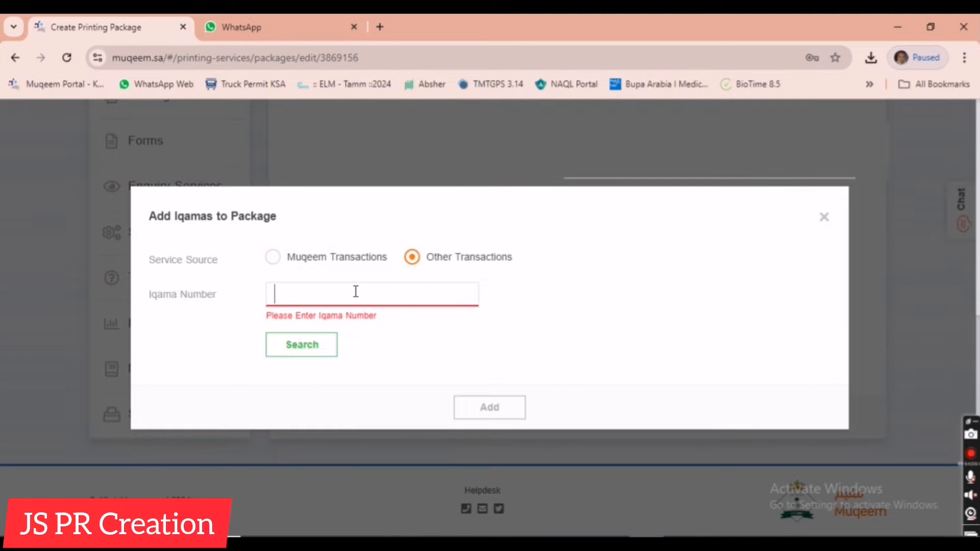
{"action": "left_click", "coordinate": [356, 291]}
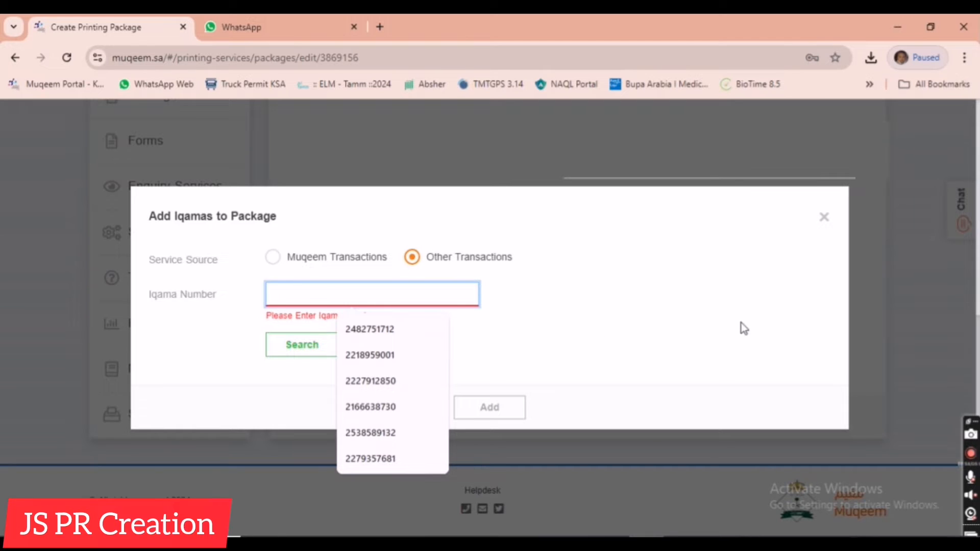
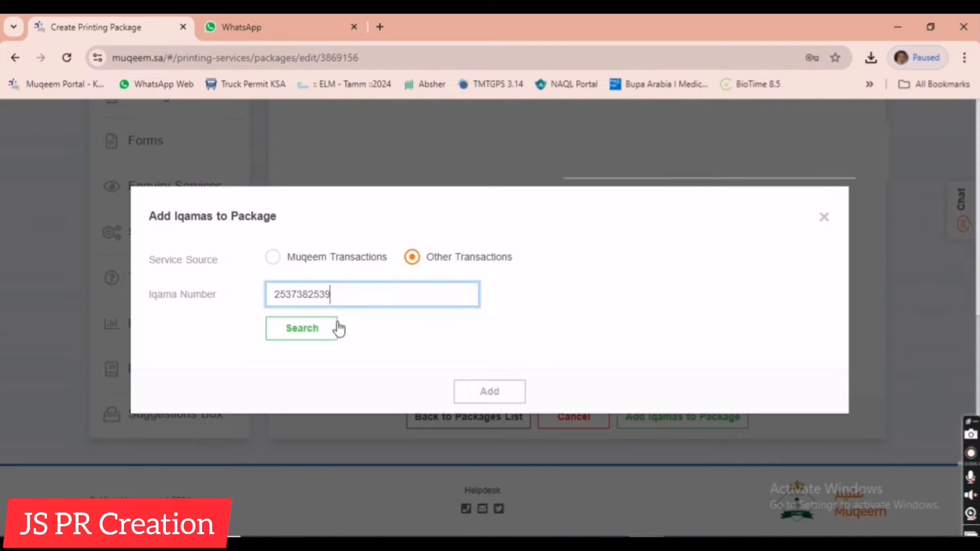
{"action": "left_click", "coordinate": [316, 332]}
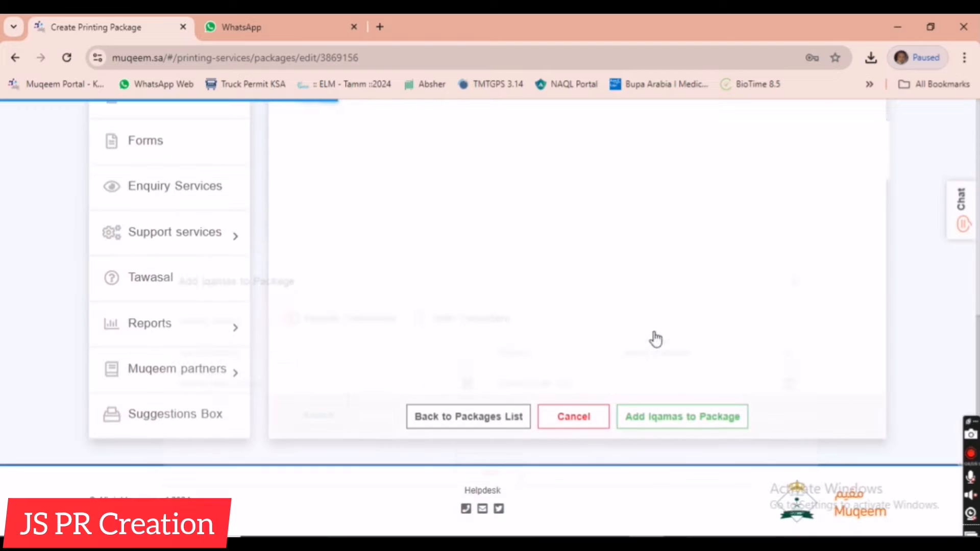
{"action": "scroll", "coordinate": [657, 337], "scroll_direction": "up", "scroll_amount": 3}
{"action": "scroll", "coordinate": [655, 337], "scroll_direction": "up", "scroll_amount": 3}
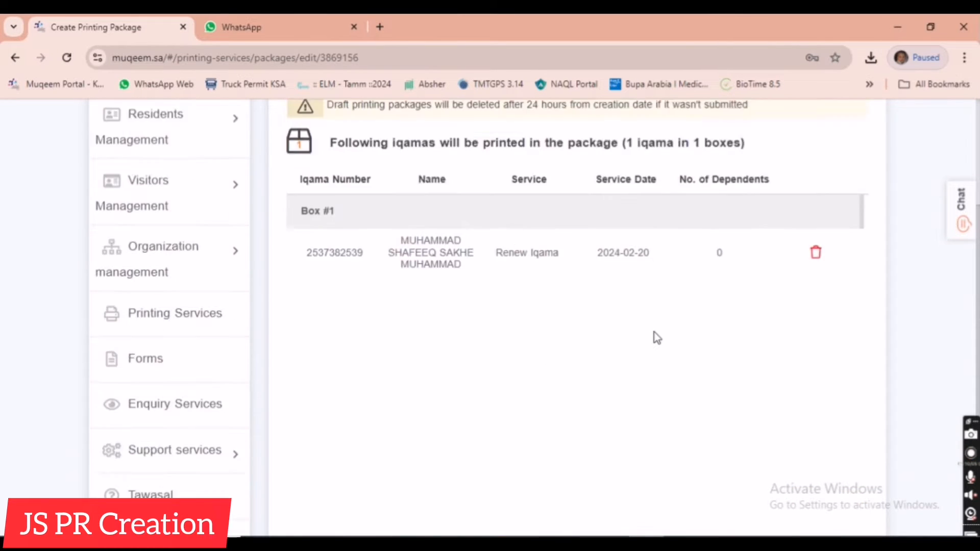
- Add a second iqama to the package from Other Transactions using the copied iqama number of another resident
{"action": "scroll", "coordinate": [592, 387], "scroll_direction": "down", "scroll_amount": 5}
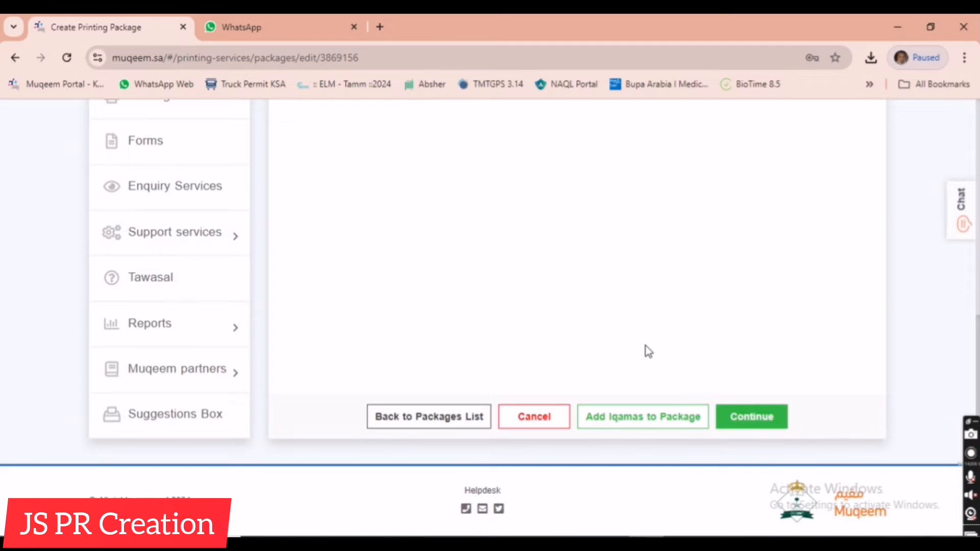
{"action": "left_click", "coordinate": [648, 423]}
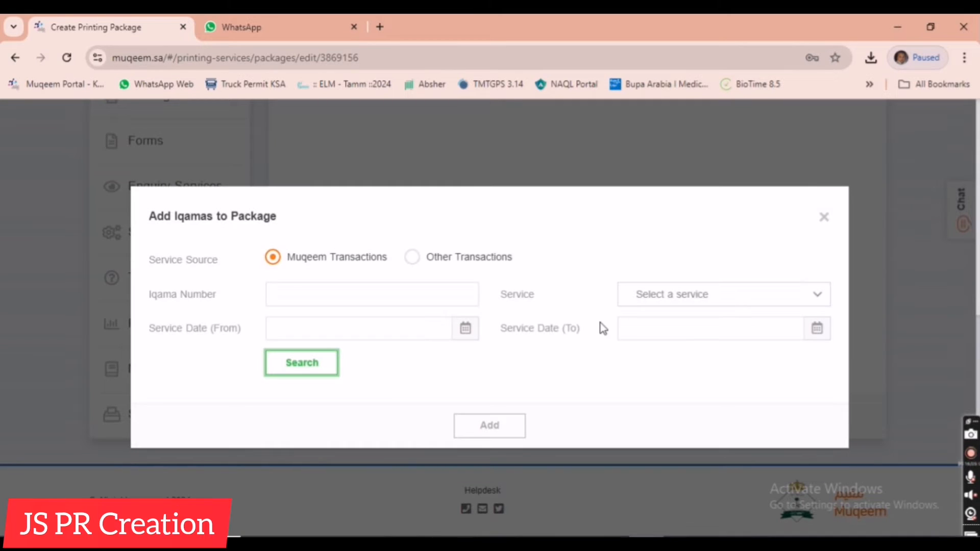
{"action": "left_click", "coordinate": [411, 256]}
{"action": "left_click", "coordinate": [368, 296]}
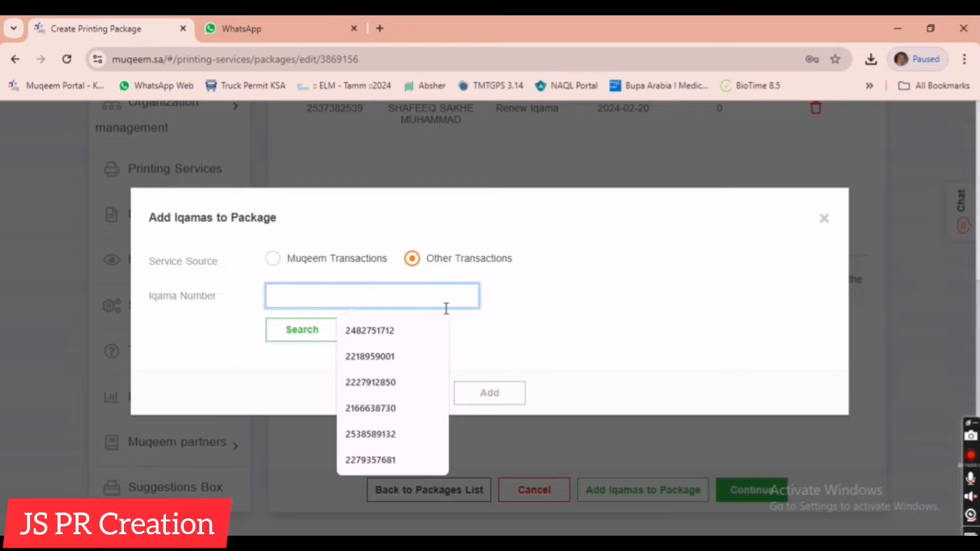
{"action": "key", "text": "ctrl+v"}
{"action": "left_click", "coordinate": [321, 331]}
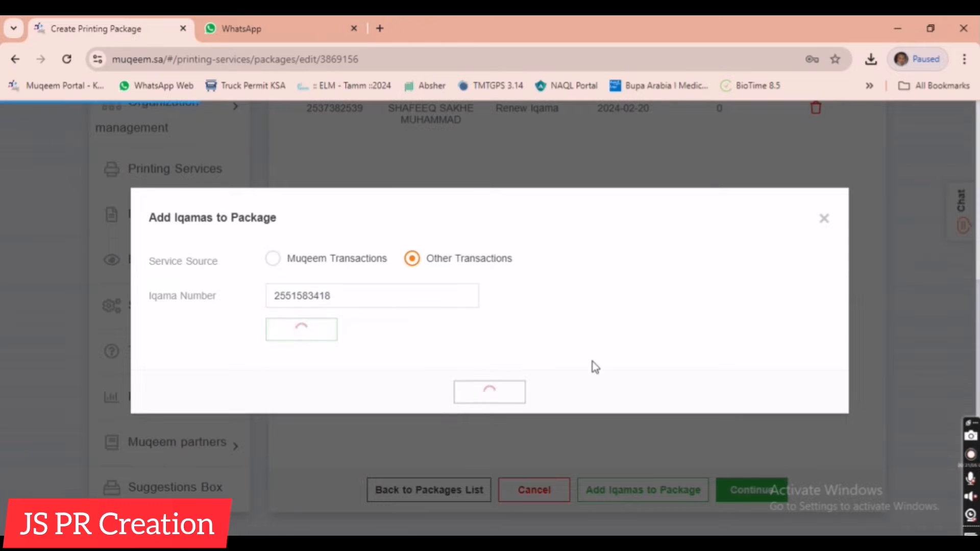
{"action": "scroll", "coordinate": [592, 361], "scroll_direction": "up", "scroll_amount": 2}
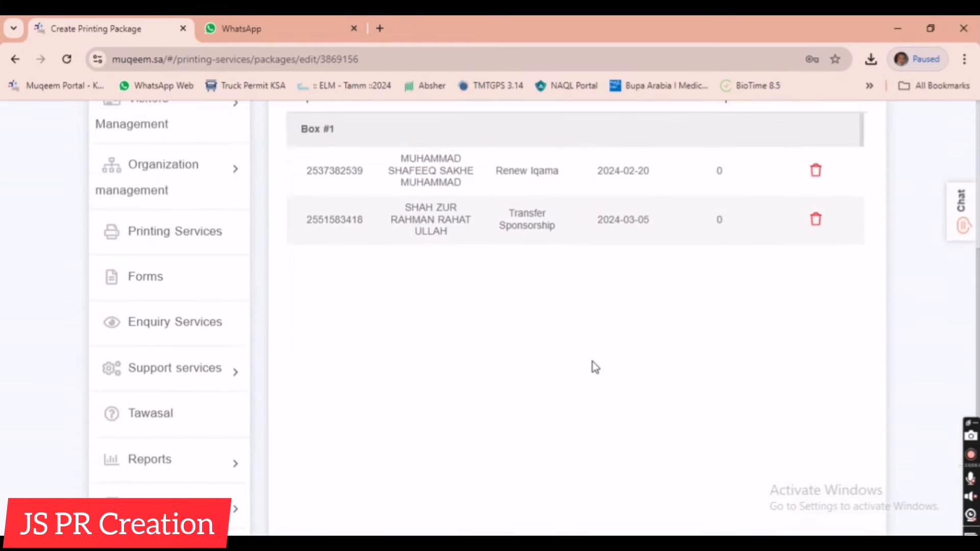
- Add one more resident's iqama to the package, pasting the iqama number into an Other Transactions search
{"action": "scroll", "coordinate": [592, 361], "scroll_direction": "down", "scroll_amount": 3}
{"action": "left_click", "coordinate": [640, 417]}
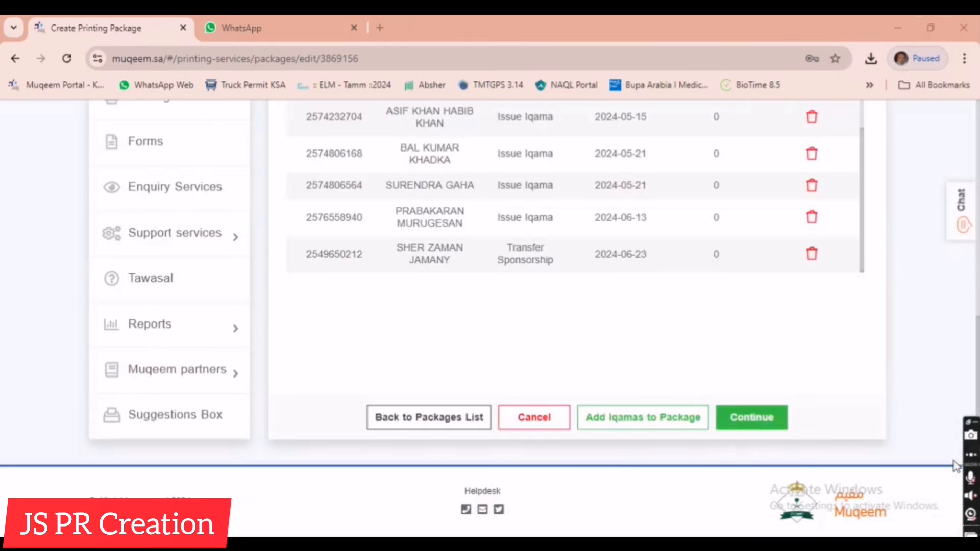
{"action": "left_click", "coordinate": [630, 419]}
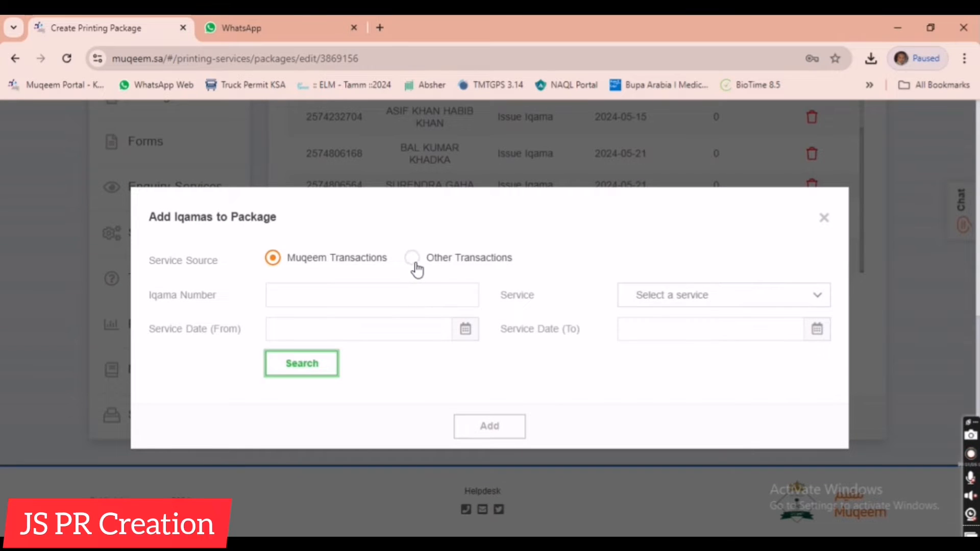
{"action": "left_click", "coordinate": [414, 263]}
{"action": "left_click", "coordinate": [396, 289]}
{"action": "key", "text": "ctrl+v"}
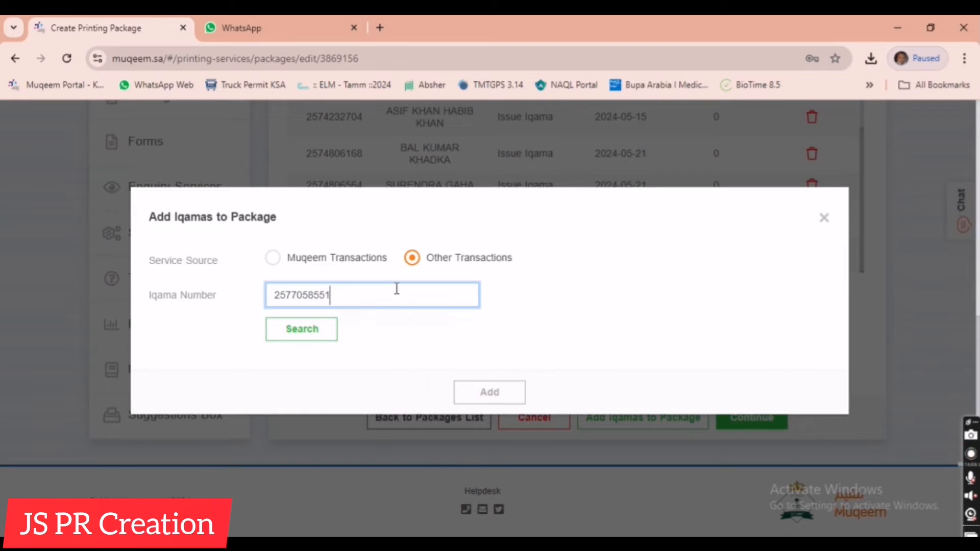
{"action": "left_click", "coordinate": [323, 334]}
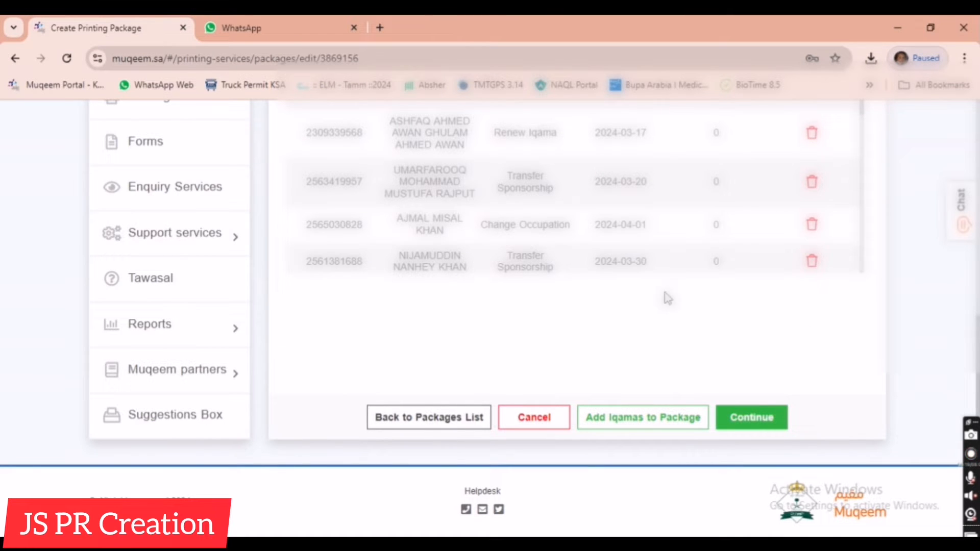
{"action": "scroll", "coordinate": [713, 228], "scroll_direction": "down", "scroll_amount": 5}
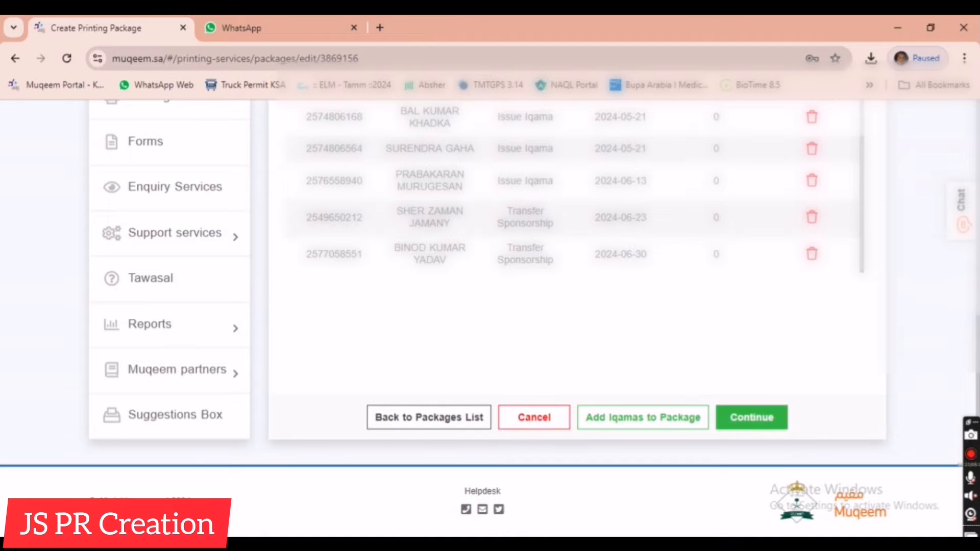
- Look up the next resident's iqama number under Other Transactions and add that iqama to the package
{"action": "left_click", "coordinate": [643, 417]}
{"action": "left_click", "coordinate": [387, 298]}
{"action": "key", "text": "ctrl+v"}
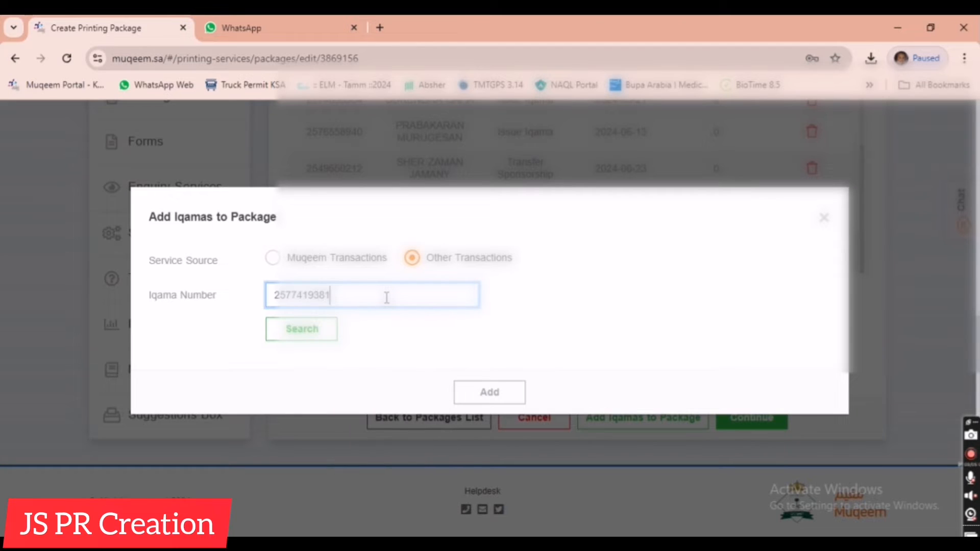
{"action": "left_click", "coordinate": [324, 329]}
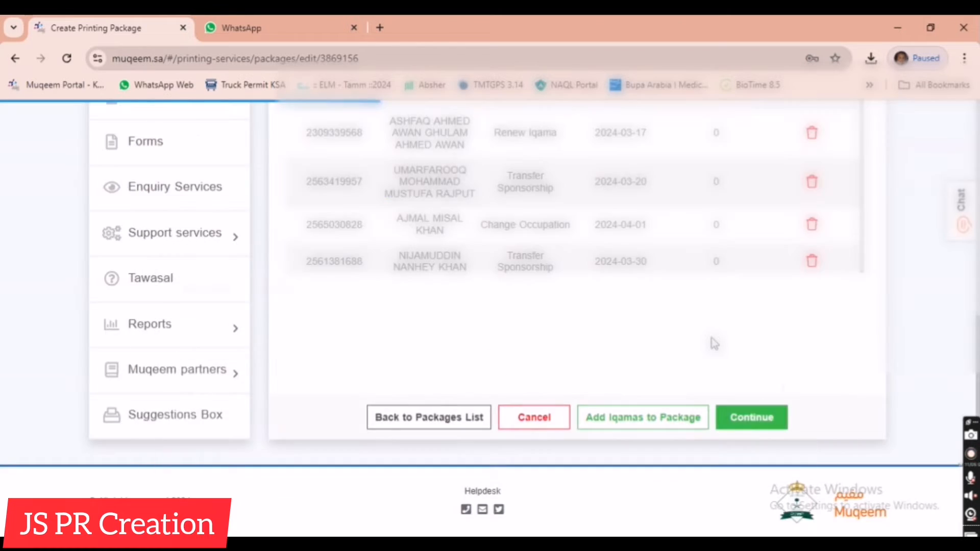
{"action": "scroll", "coordinate": [774, 211], "scroll_direction": "down", "scroll_amount": 3}
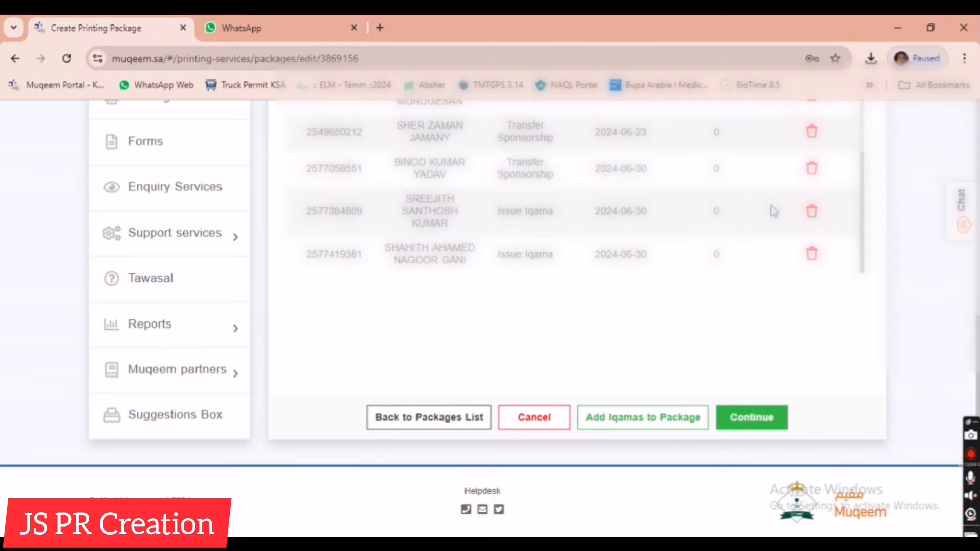
- Add a further iqama to the package via Other Transactions with the next copied iqama number, and check the end of the package list
{"action": "left_click", "coordinate": [632, 425]}
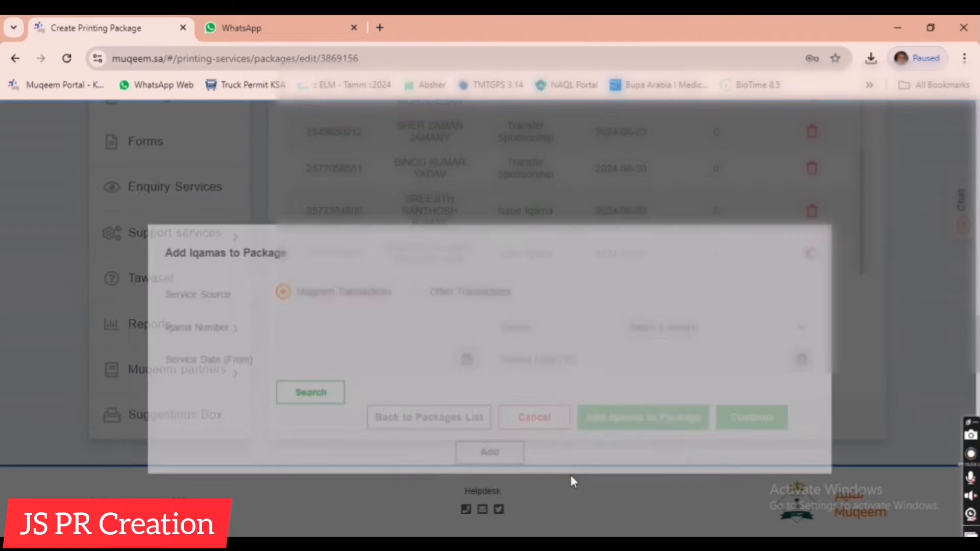
{"action": "left_click", "coordinate": [412, 257]}
{"action": "left_click", "coordinate": [363, 295]}
{"action": "key", "text": "ctrl+v"}
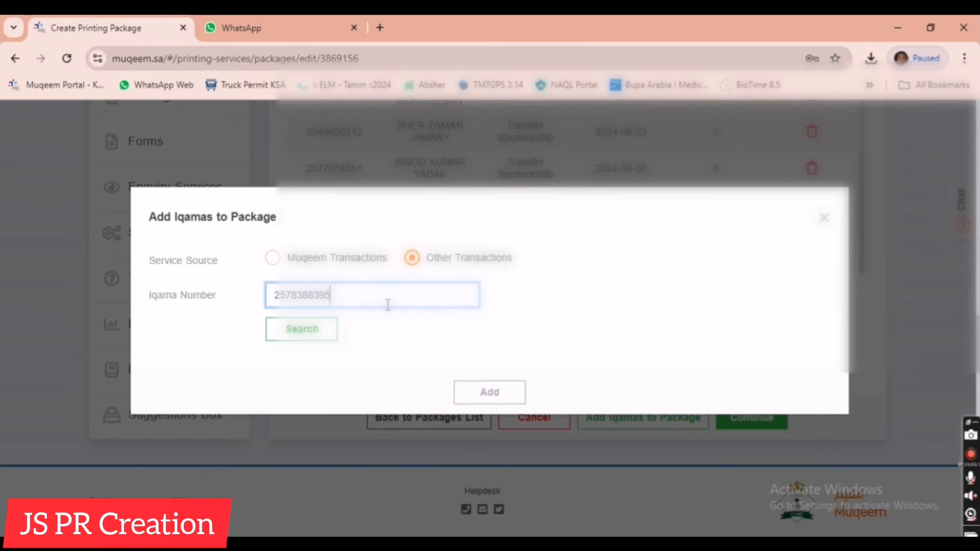
{"action": "left_click", "coordinate": [296, 330]}
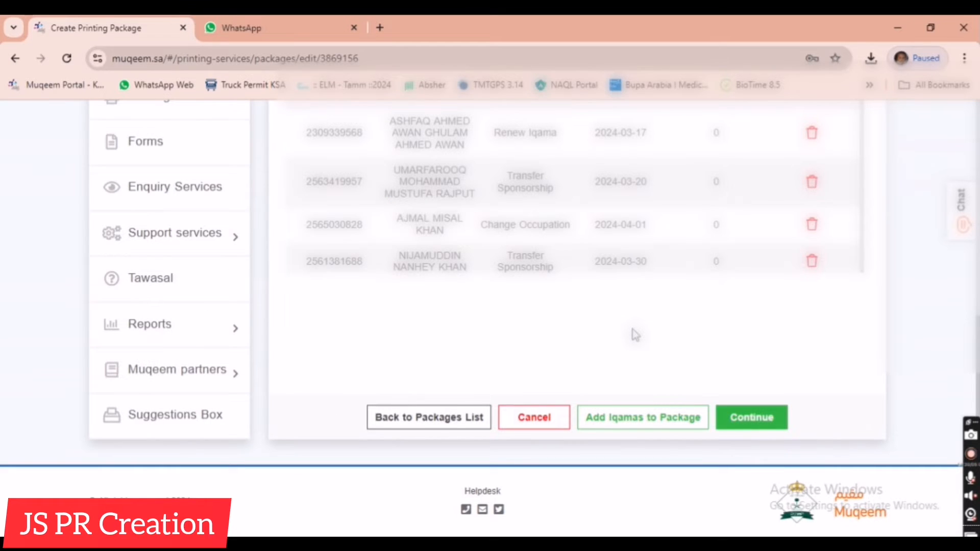
{"action": "scroll", "coordinate": [632, 255], "scroll_direction": "down", "scroll_amount": 6}
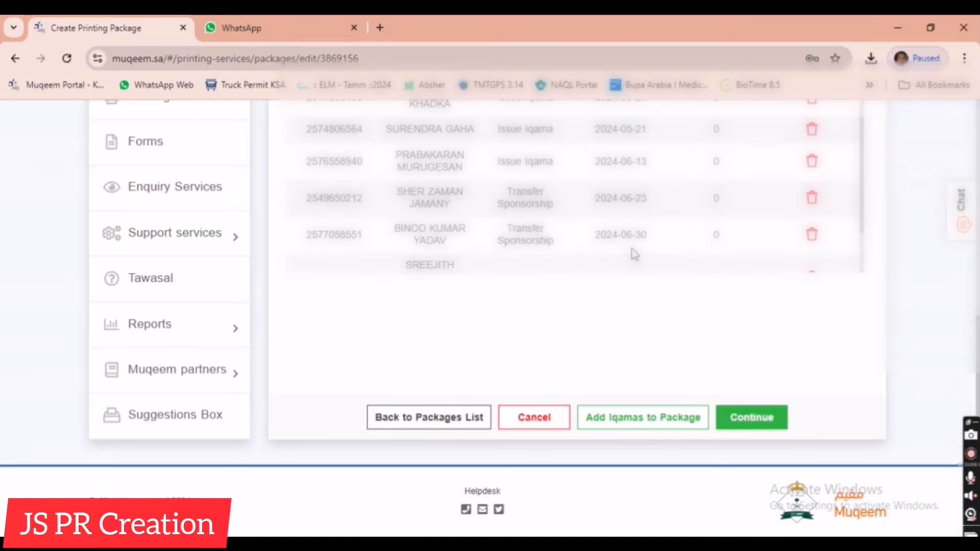
{"action": "scroll", "coordinate": [632, 249], "scroll_direction": "down", "scroll_amount": 2}
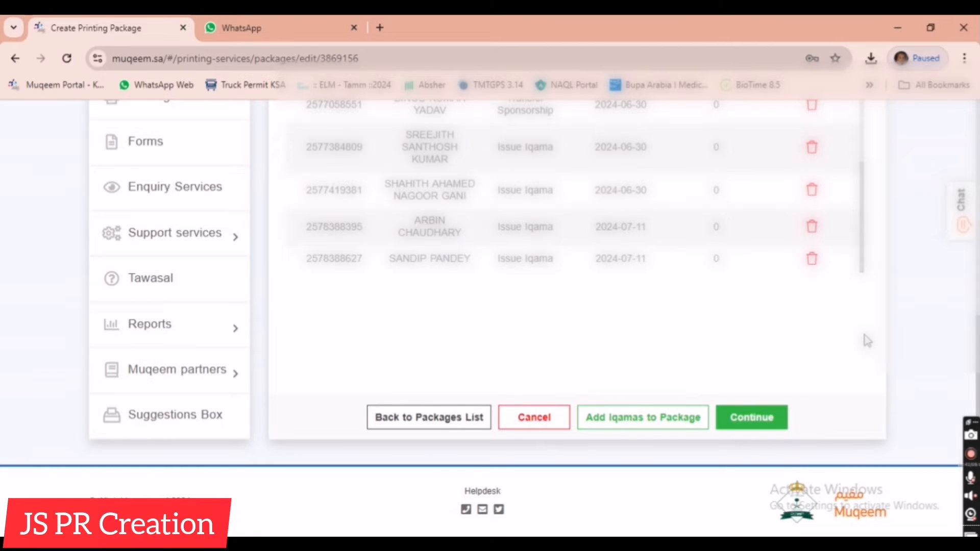
- Add another resident's iqama to the package by searching the pasted iqama number in Other Transactions, and check its entry in the list
{"action": "scroll", "coordinate": [867, 341], "scroll_direction": "up", "scroll_amount": 3}
{"action": "scroll", "coordinate": [486, 446], "scroll_direction": "down", "scroll_amount": 2}
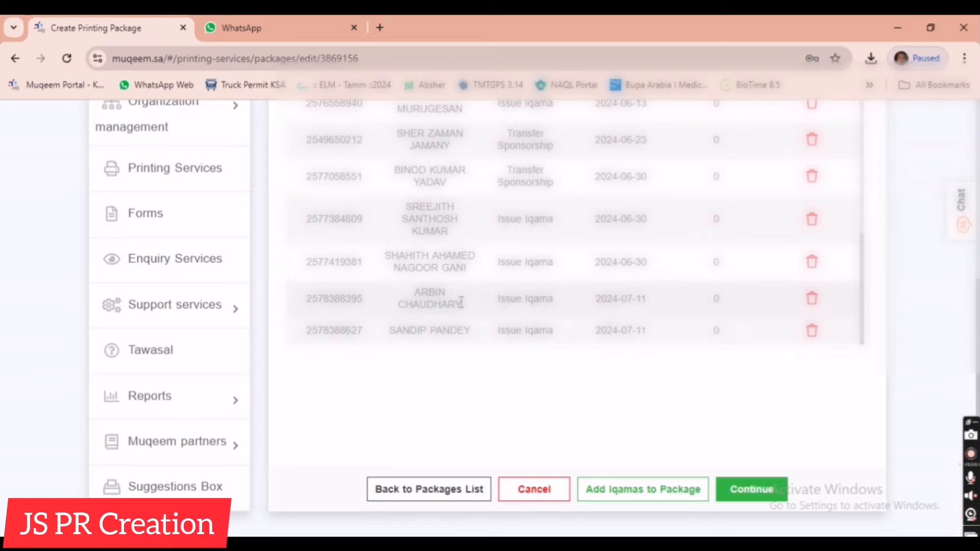
{"action": "scroll", "coordinate": [505, 292], "scroll_direction": "down", "scroll_amount": 2}
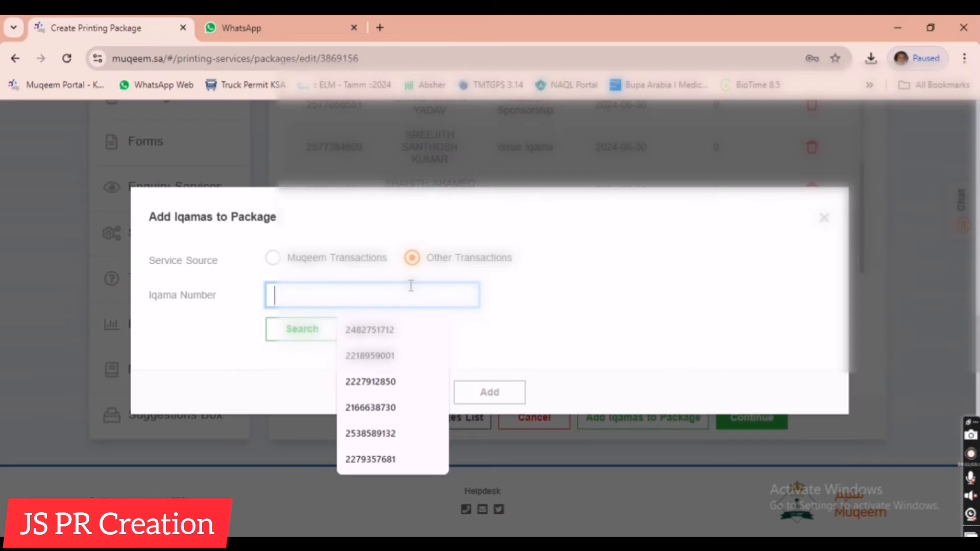
{"action": "key", "text": "ctrl+v"}
{"action": "left_click", "coordinate": [317, 336]}
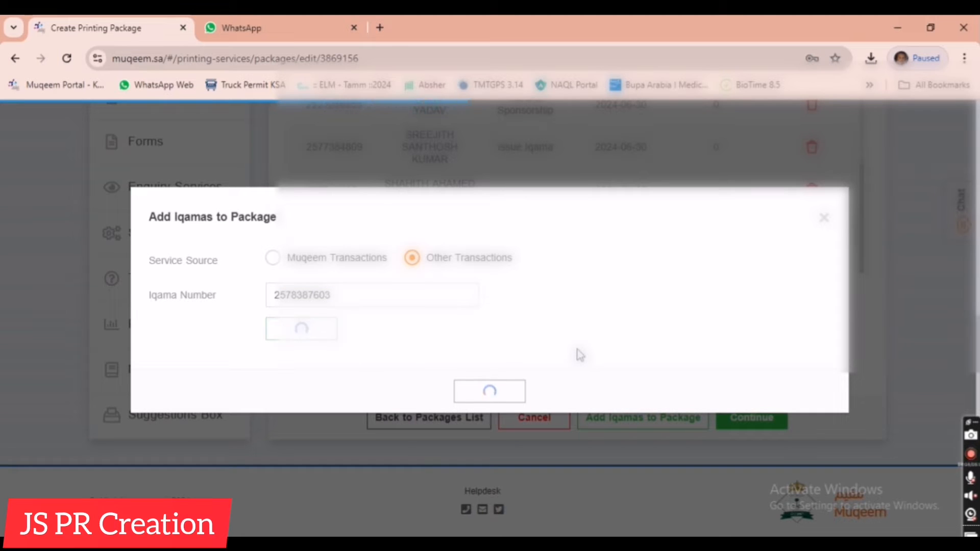
{"action": "scroll", "coordinate": [706, 204], "scroll_direction": "down", "scroll_amount": 3}
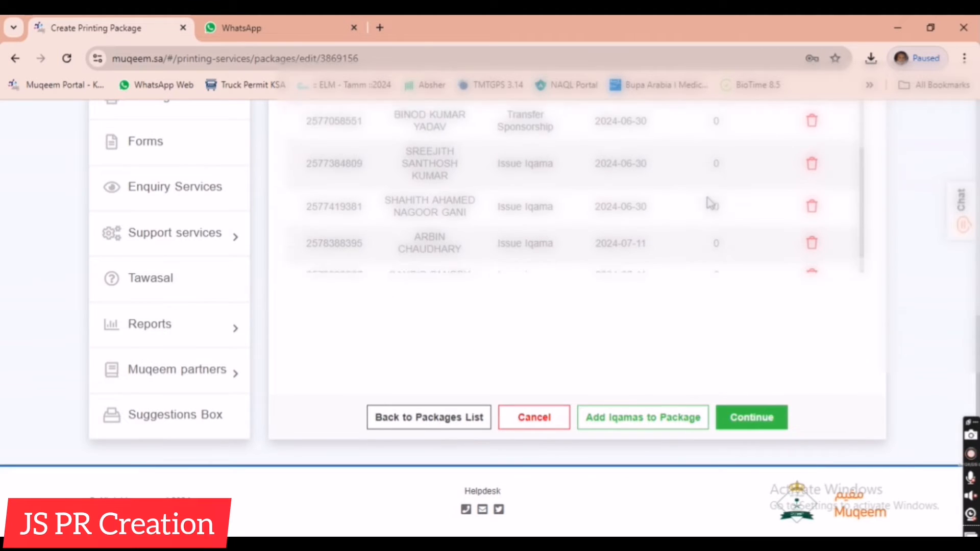
{"action": "scroll", "coordinate": [710, 204], "scroll_direction": "down", "scroll_amount": 1}
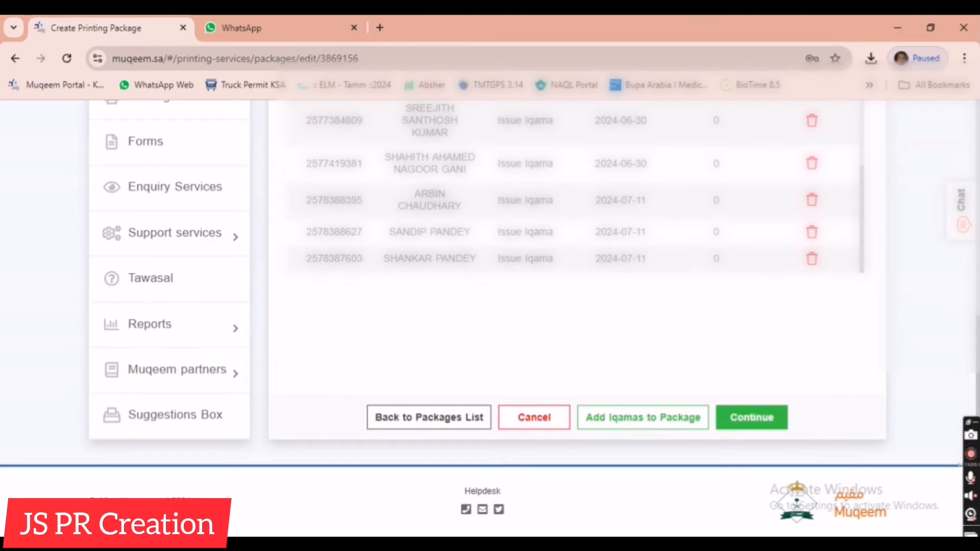
- Find one more resident by iqama number with Other Transactions as the service source and add that iqama to the package
{"action": "left_click", "coordinate": [642, 416]}
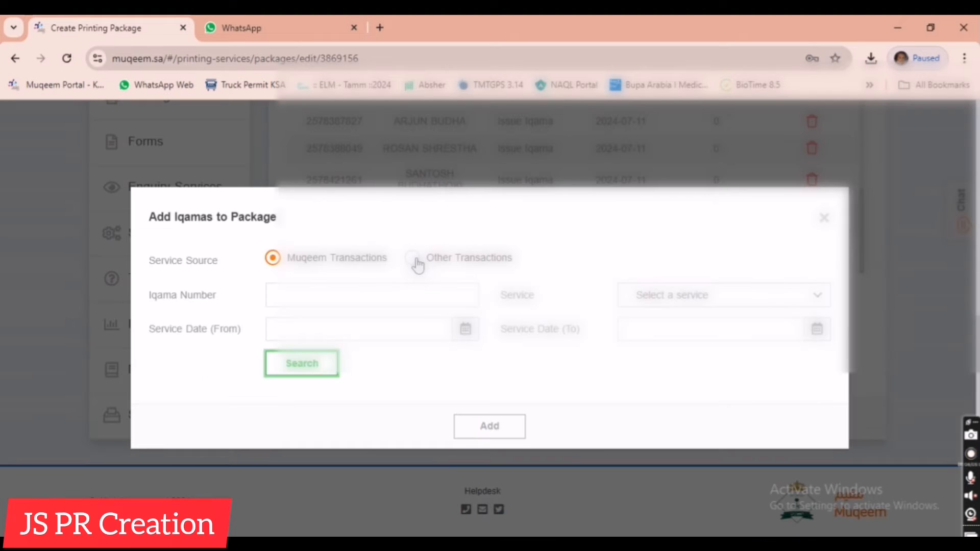
{"action": "left_click", "coordinate": [412, 257]}
{"action": "left_click", "coordinate": [360, 288]}
{"action": "key", "text": "ctrl+v"}
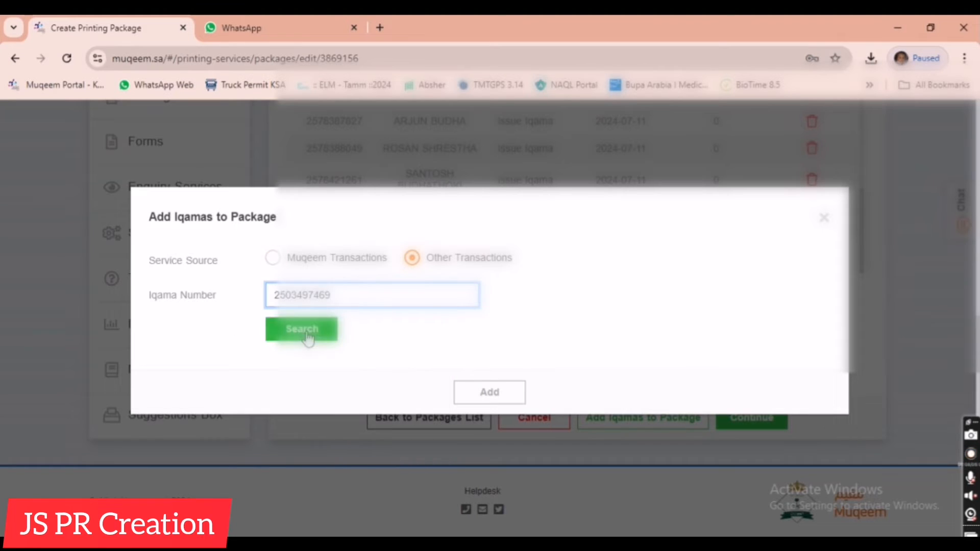
{"action": "left_click", "coordinate": [306, 334]}
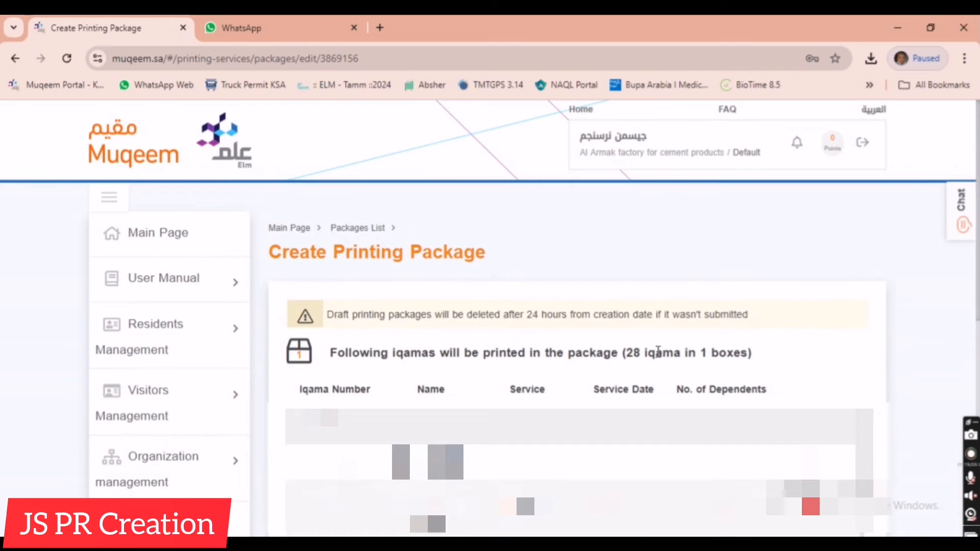
- Review the package's iqama and box count and the residents listed through to the last entry
{"action": "left_click_drag", "start_coordinate": [628, 357], "coordinate": [328, 357]}
{"action": "left_click", "coordinate": [780, 362]}
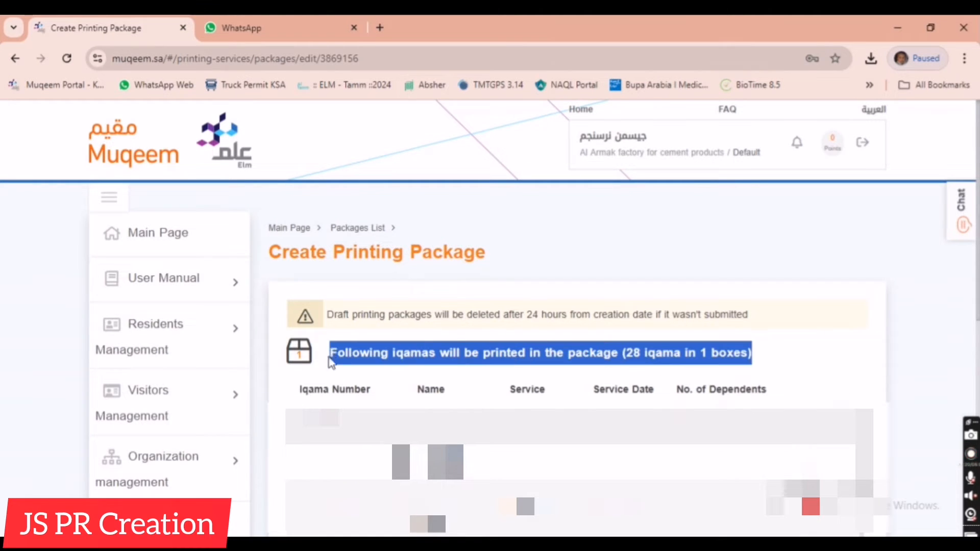
{"action": "scroll", "coordinate": [804, 230], "scroll_direction": "down", "scroll_amount": 3}
{"action": "scroll", "coordinate": [732, 310], "scroll_direction": "down", "scroll_amount": 10}
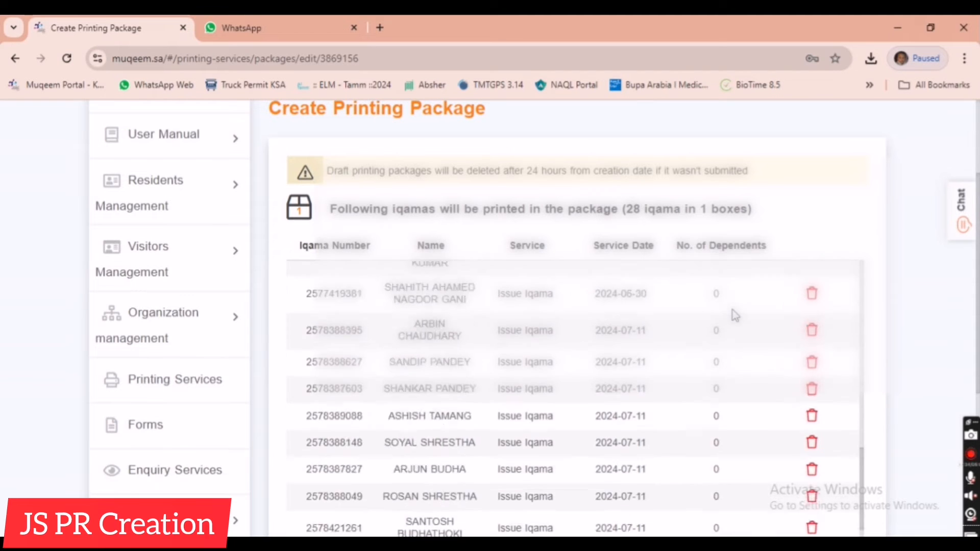
{"action": "scroll", "coordinate": [928, 322], "scroll_direction": "down", "scroll_amount": 5}
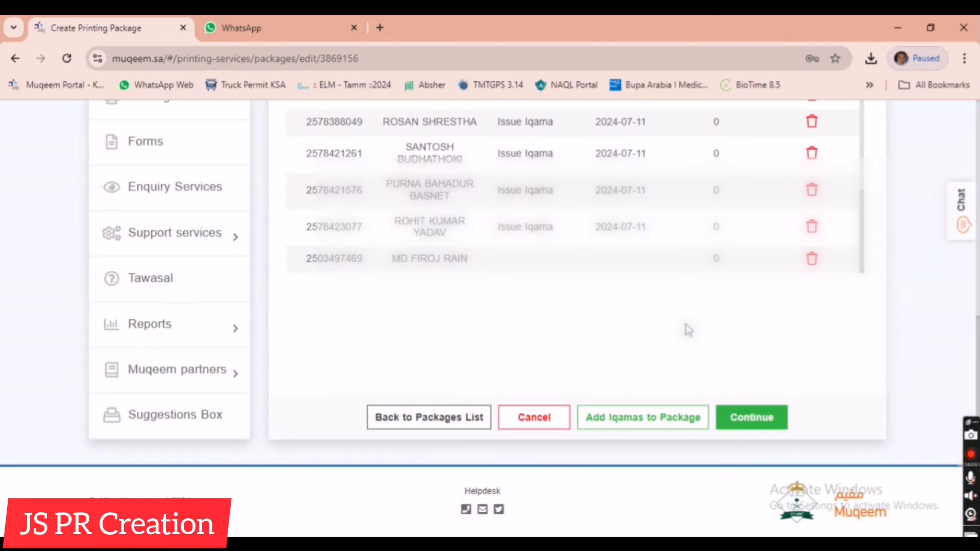
{"action": "scroll", "coordinate": [685, 323], "scroll_direction": "up", "scroll_amount": 3}
{"action": "scroll", "coordinate": [685, 324], "scroll_direction": "down", "scroll_amount": 4}
{"action": "scroll", "coordinate": [837, 363], "scroll_direction": "up", "scroll_amount": 3}
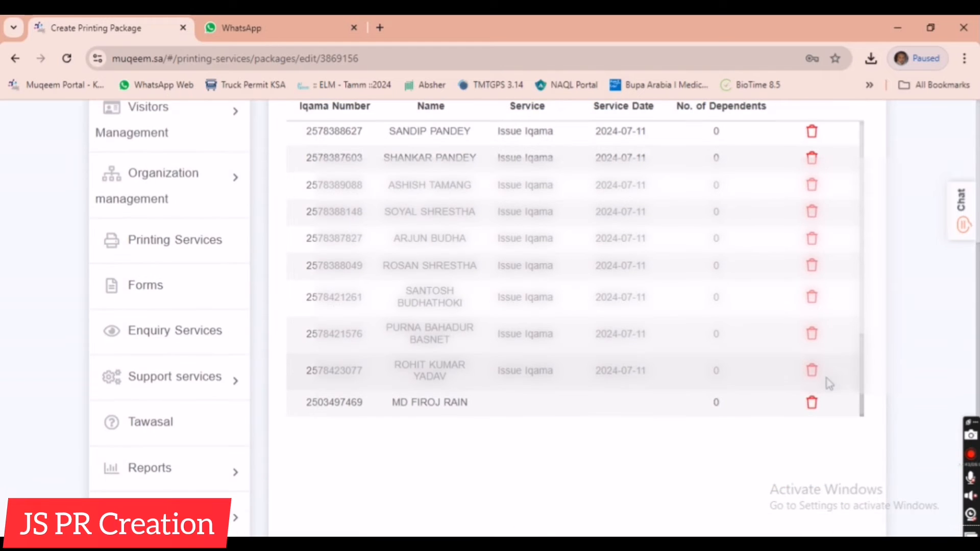
{"action": "scroll", "coordinate": [826, 378], "scroll_direction": "down", "scroll_amount": 3}
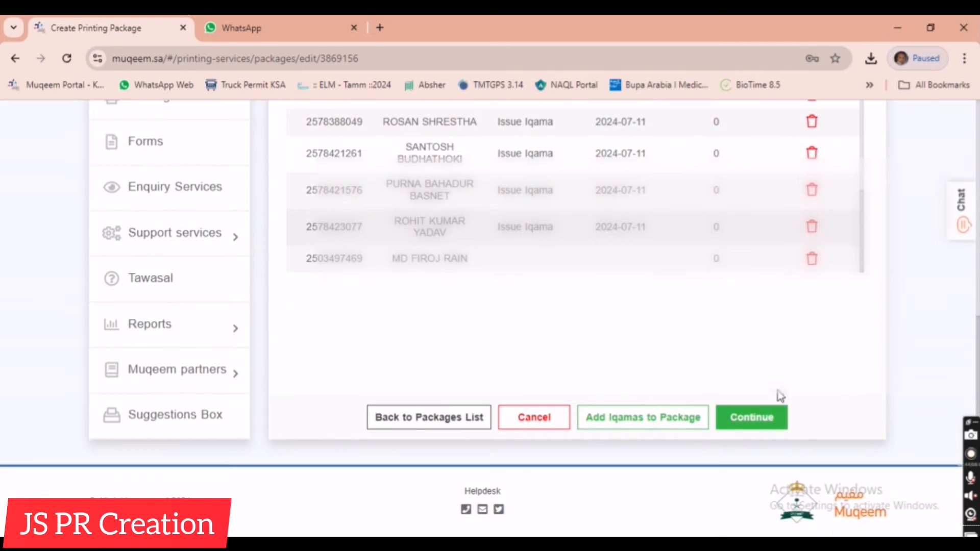
- Continue to the package's receiving address page and check the cost in Muqeem points
{"action": "left_click", "coordinate": [753, 418]}
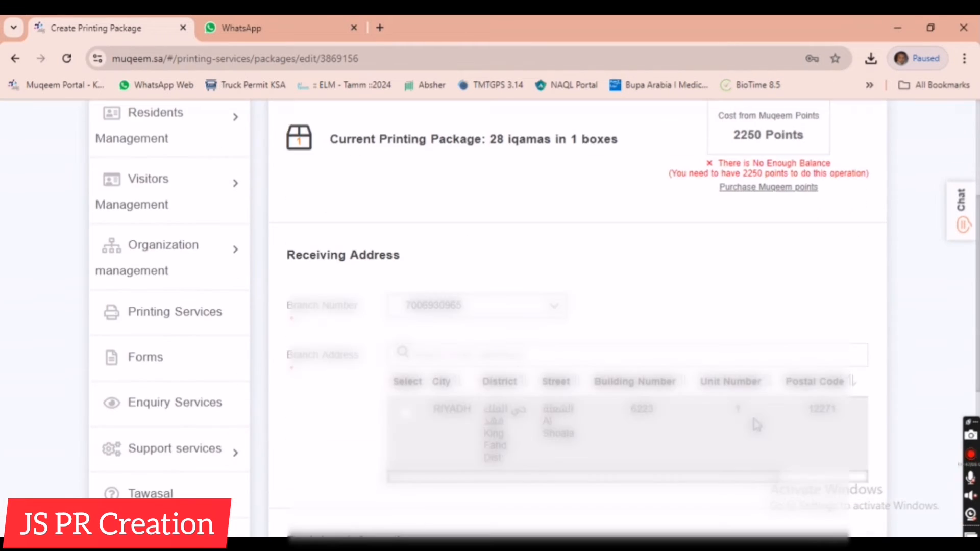
{"action": "scroll", "coordinate": [765, 294], "scroll_direction": "up", "scroll_amount": 3}
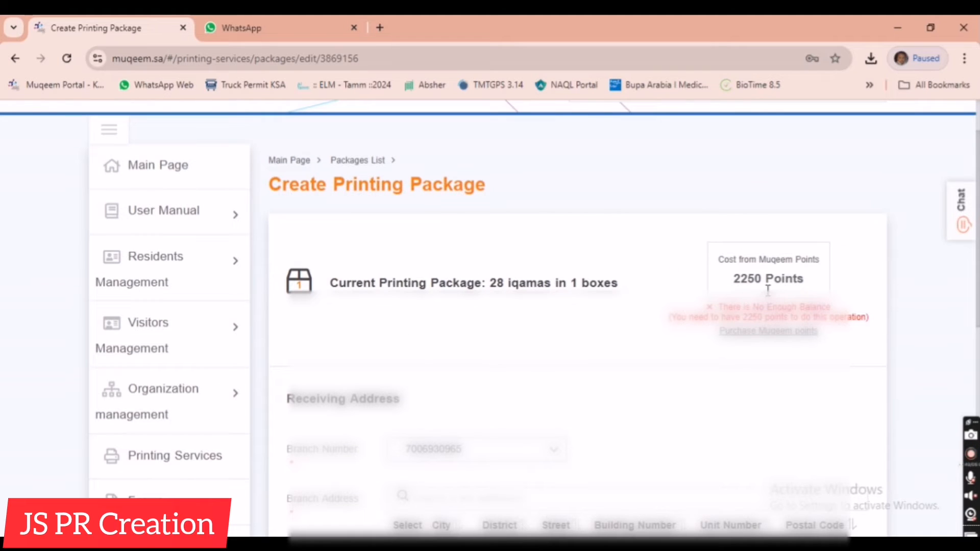
{"action": "left_click_drag", "start_coordinate": [733, 279], "coordinate": [825, 285]}
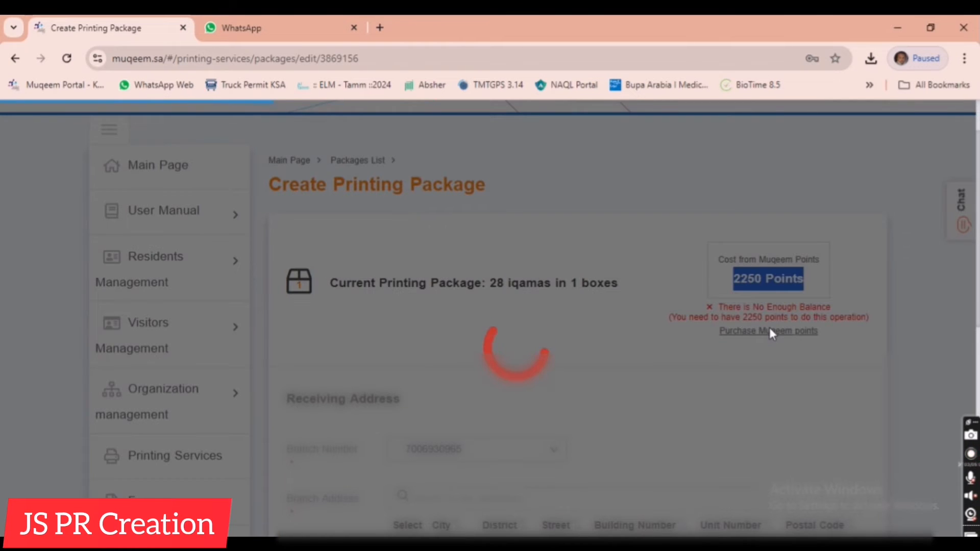
- Fill in a Muqeem points purchase for 2250 points, check the billing information and agree to the terms and conditions
{"action": "scroll", "coordinate": [711, 380], "scroll_direction": "down", "scroll_amount": 4}
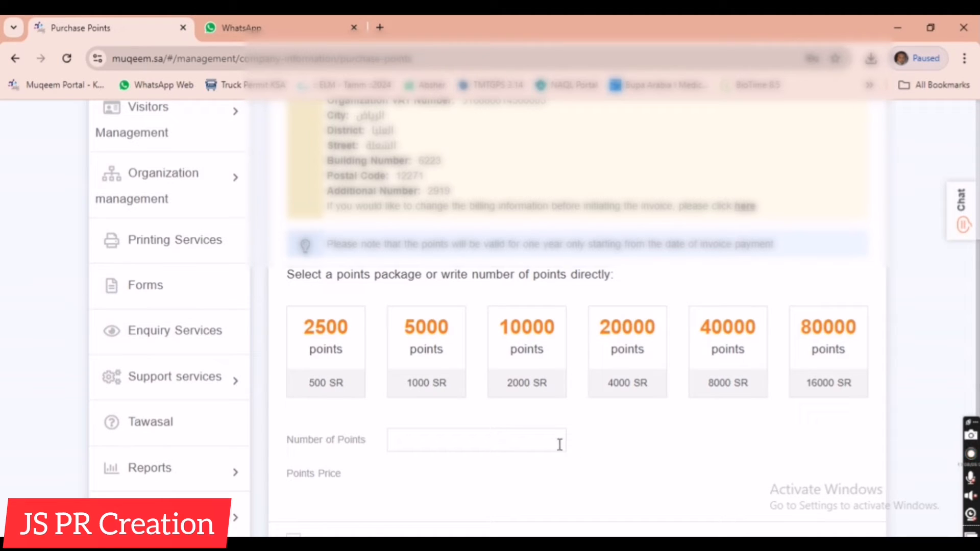
{"action": "left_click", "coordinate": [467, 437]}
{"action": "type", "text": "2250"}
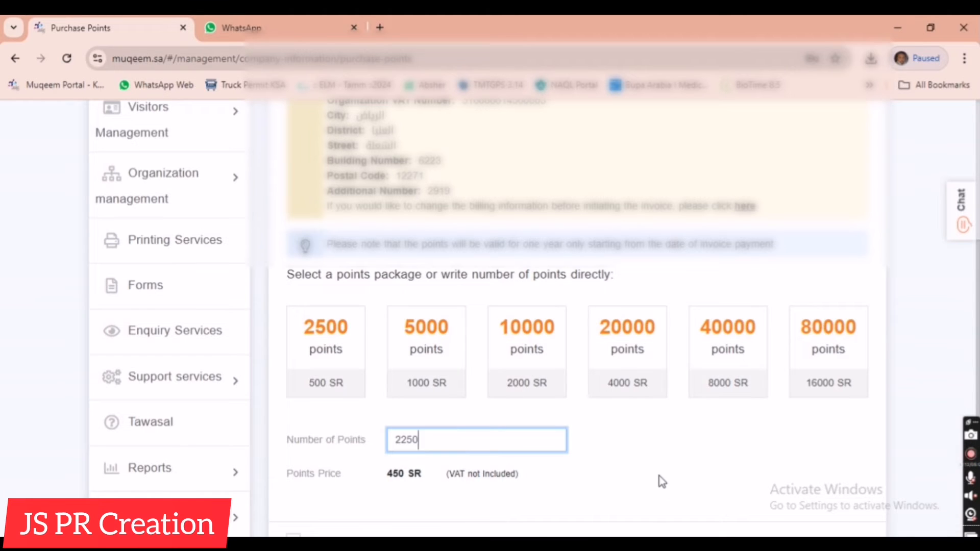
{"action": "scroll", "coordinate": [662, 481], "scroll_direction": "down", "scroll_amount": 3}
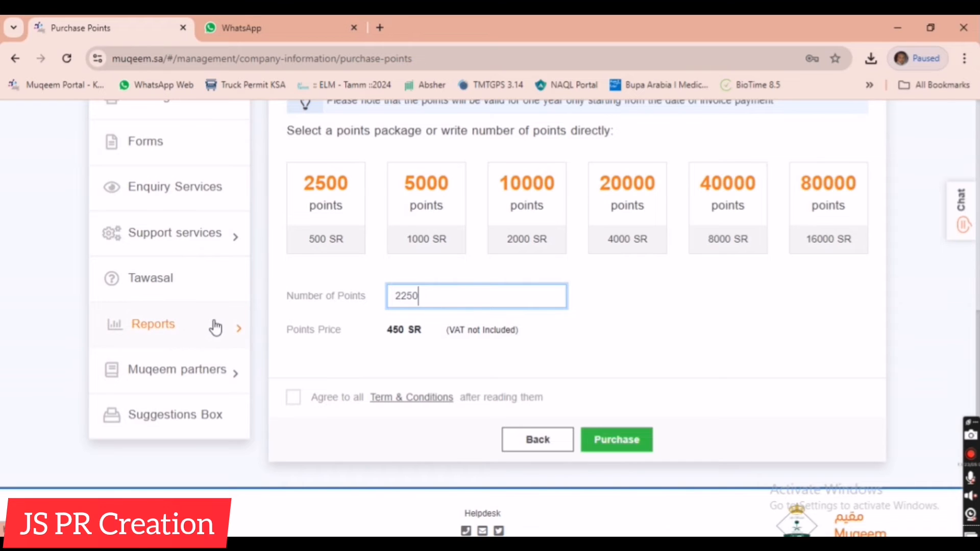
{"action": "scroll", "coordinate": [170, 361], "scroll_direction": "up", "scroll_amount": 4}
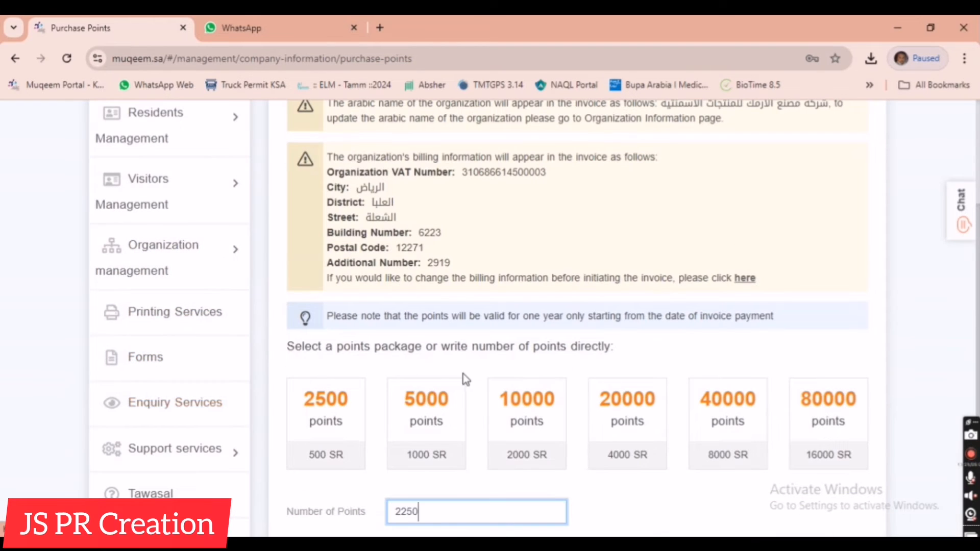
{"action": "scroll", "coordinate": [464, 375], "scroll_direction": "down", "scroll_amount": 4}
{"action": "left_click", "coordinate": [294, 400]}
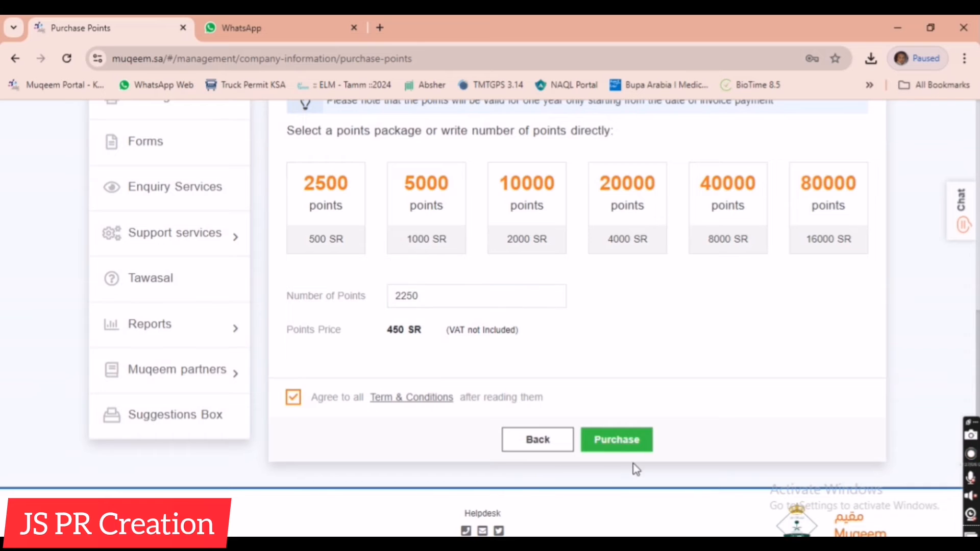
- Leave the points purchase page and open Printing Services
{"action": "scroll", "coordinate": [775, 398], "scroll_direction": "up", "scroll_amount": 7}
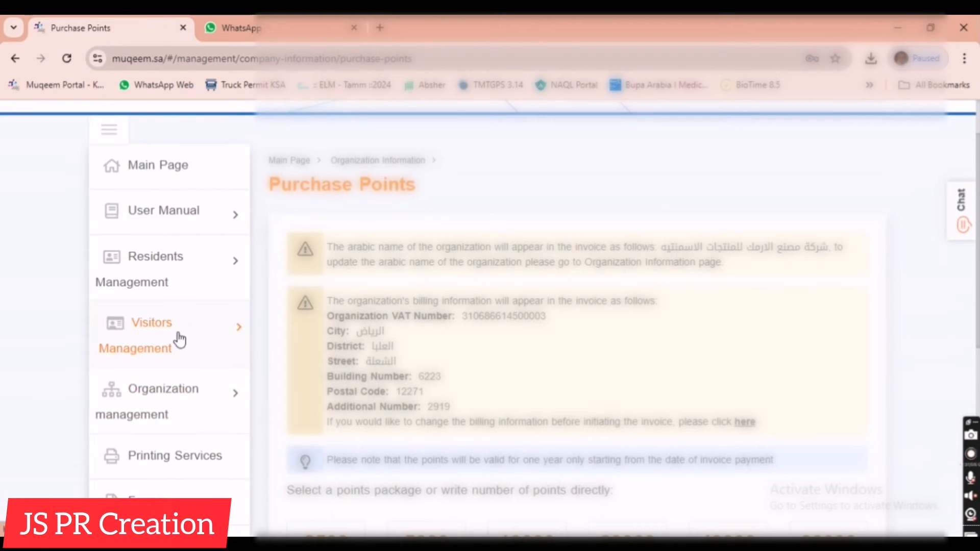
{"action": "scroll", "coordinate": [187, 381], "scroll_direction": "down", "scroll_amount": 3}
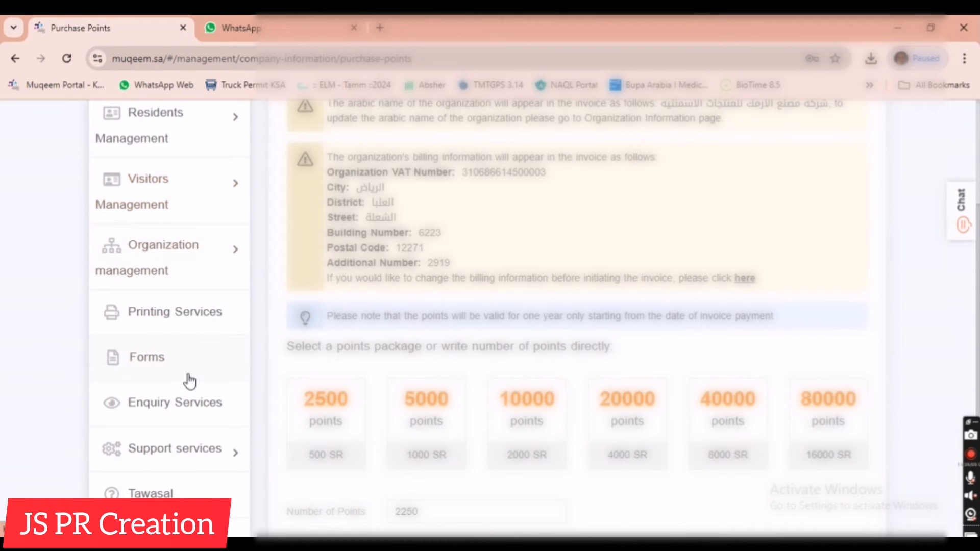
{"action": "left_click", "coordinate": [205, 319]}
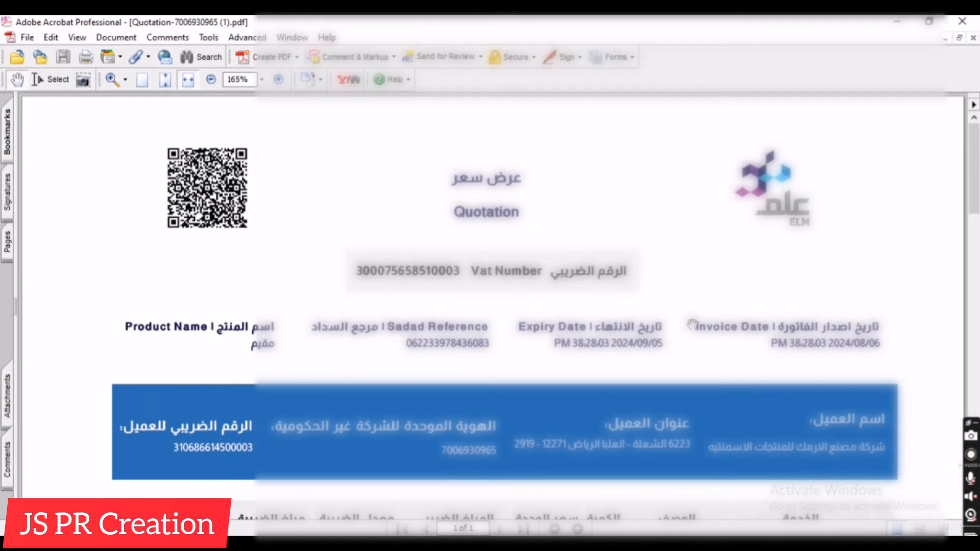
- Examine the points purchase quotation PDF, including its reference, quantity, VAT and total amounts
{"action": "scroll", "coordinate": [691, 325], "scroll_direction": "down", "scroll_amount": 5}
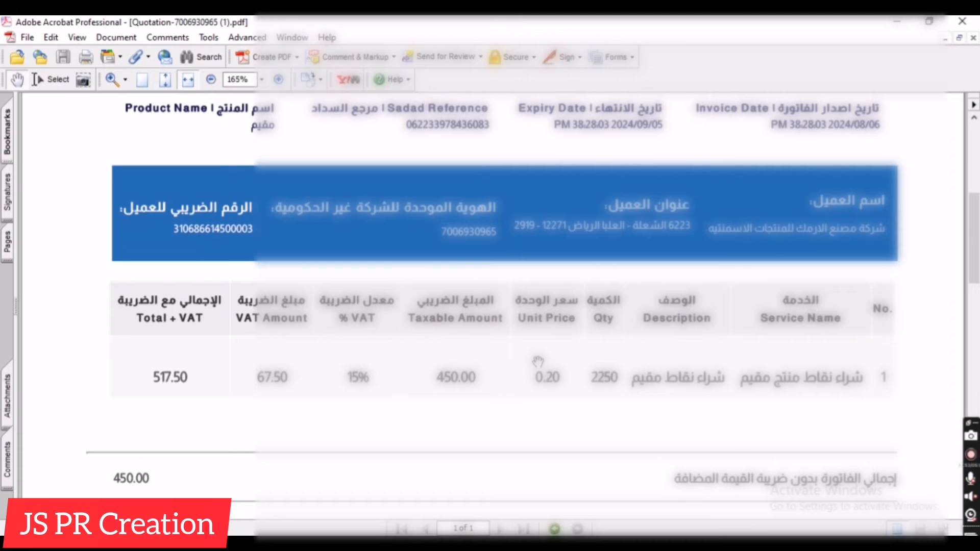
{"action": "scroll", "coordinate": [633, 432], "scroll_direction": "down", "scroll_amount": 2}
{"action": "scroll", "coordinate": [633, 433], "scroll_direction": "down", "scroll_amount": 4}
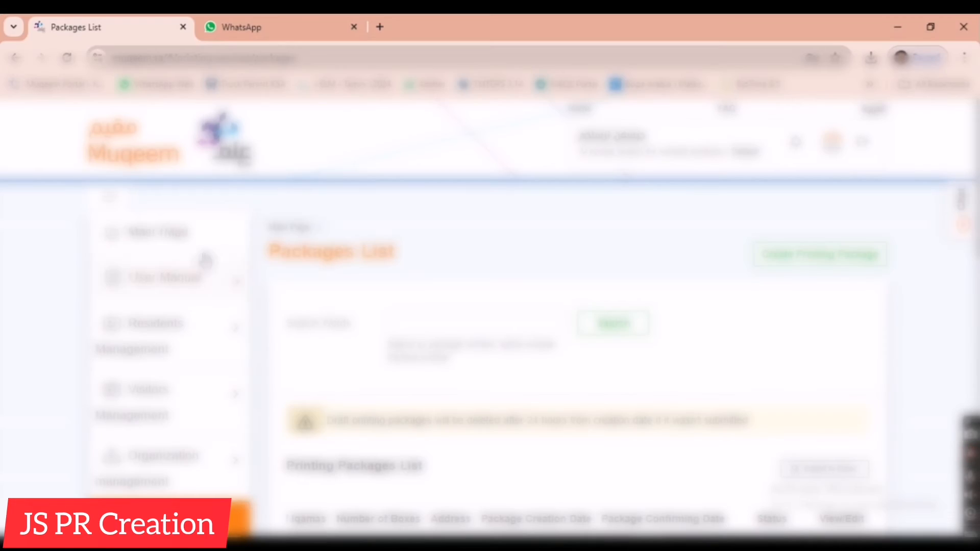
- Check the available points balance on the Muqeem main page
{"action": "left_click", "coordinate": [166, 236]}
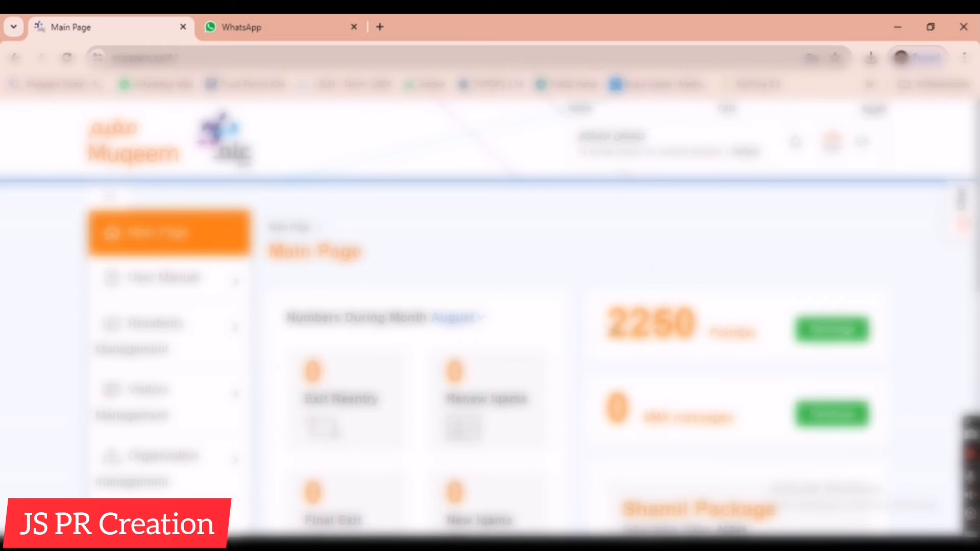
{"action": "left_click_drag", "start_coordinate": [606, 337], "coordinate": [703, 327]}
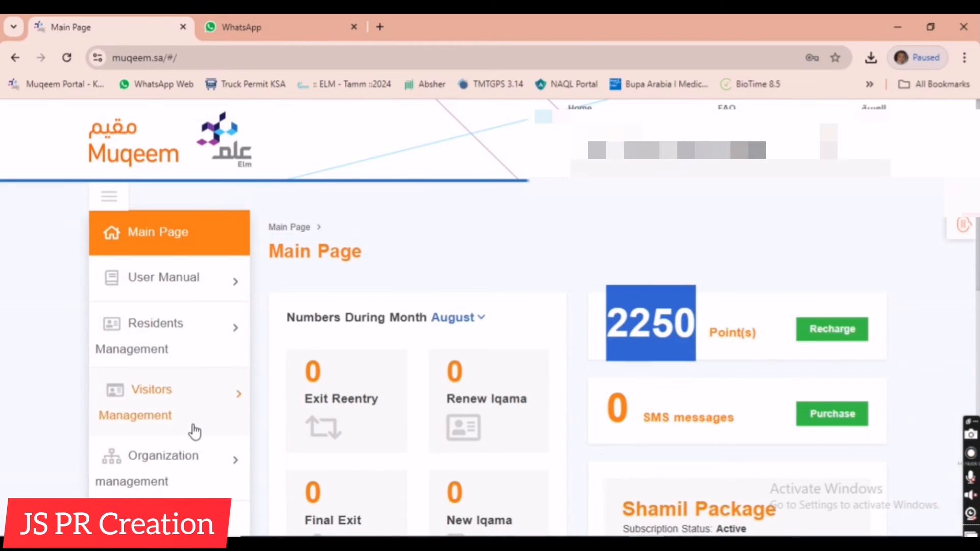
- Open the printing packages list and reopen the draft package created on 2024-08-06 for editing
{"action": "scroll", "coordinate": [192, 430], "scroll_direction": "down", "scroll_amount": 4}
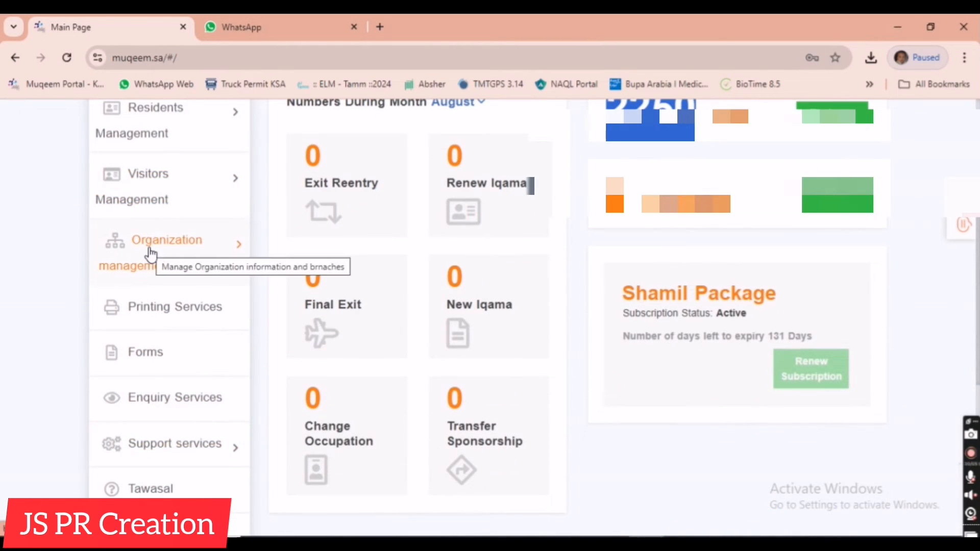
{"action": "left_click", "coordinate": [185, 309]}
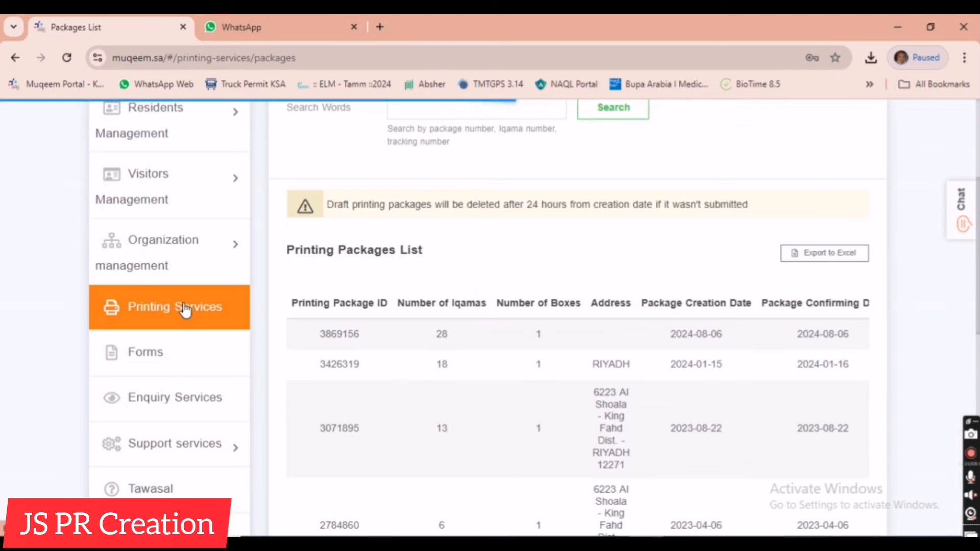
{"action": "scroll", "coordinate": [737, 442], "scroll_direction": "down", "scroll_amount": 7}
{"action": "scroll", "coordinate": [738, 442], "scroll_direction": "down", "scroll_amount": 4}
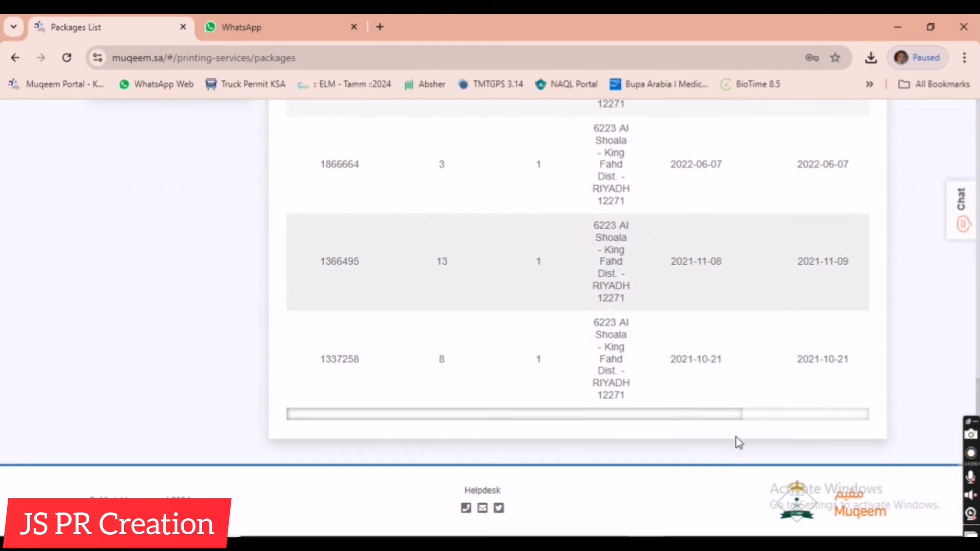
{"action": "left_click_drag", "start_coordinate": [696, 414], "coordinate": [886, 416]}
{"action": "scroll", "coordinate": [837, 449], "scroll_direction": "up", "scroll_amount": 2}
{"action": "scroll", "coordinate": [837, 449], "scroll_direction": "up", "scroll_amount": 9}
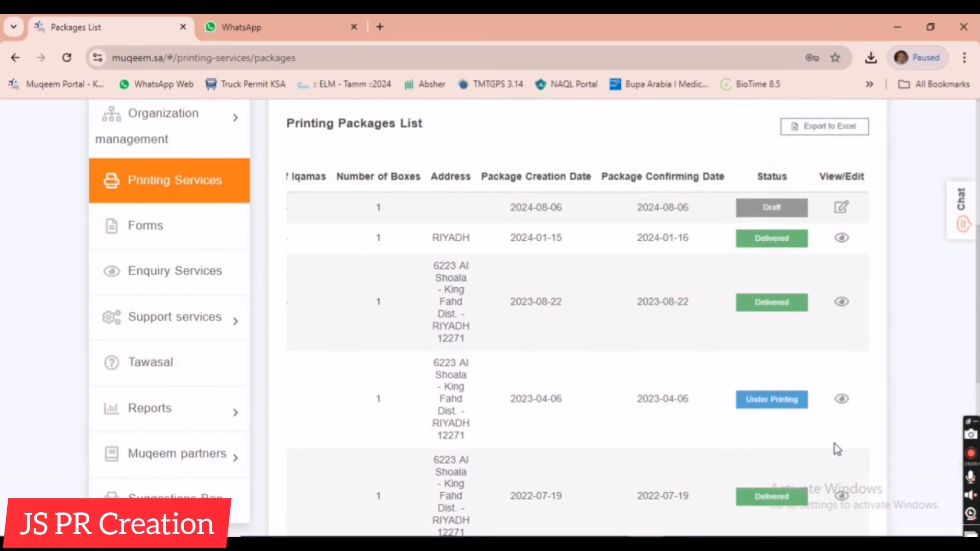
{"action": "left_click", "coordinate": [842, 356]}
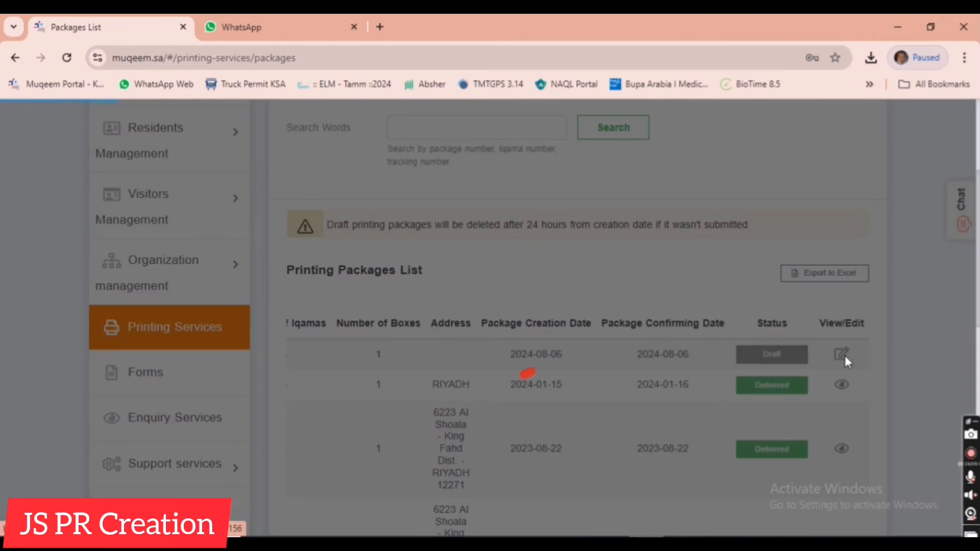
- Review the iqamas listed in the draft printing package and continue to the receiving address and recipient details
{"action": "scroll", "coordinate": [628, 393], "scroll_direction": "up", "scroll_amount": 4}
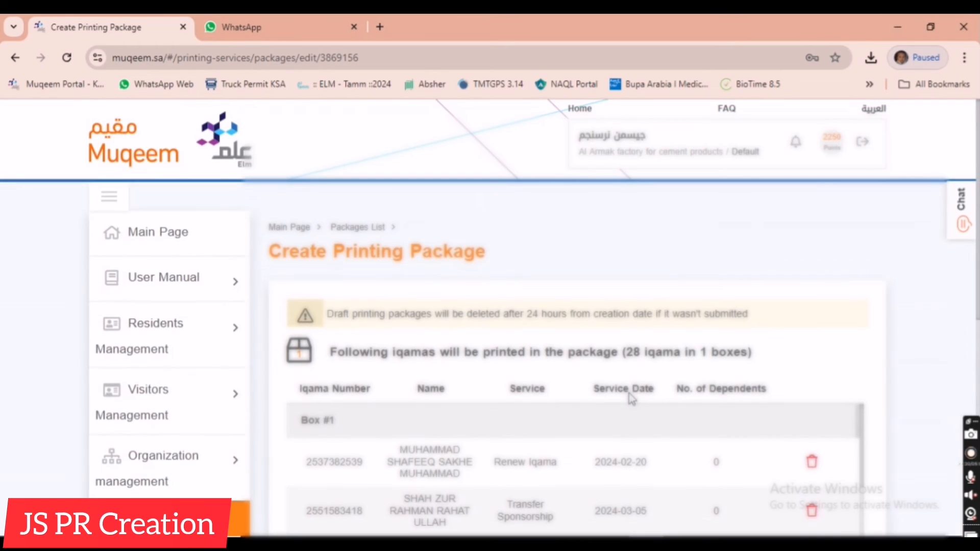
{"action": "scroll", "coordinate": [633, 388], "scroll_direction": "down", "scroll_amount": 4}
{"action": "scroll", "coordinate": [638, 380], "scroll_direction": "down", "scroll_amount": 4}
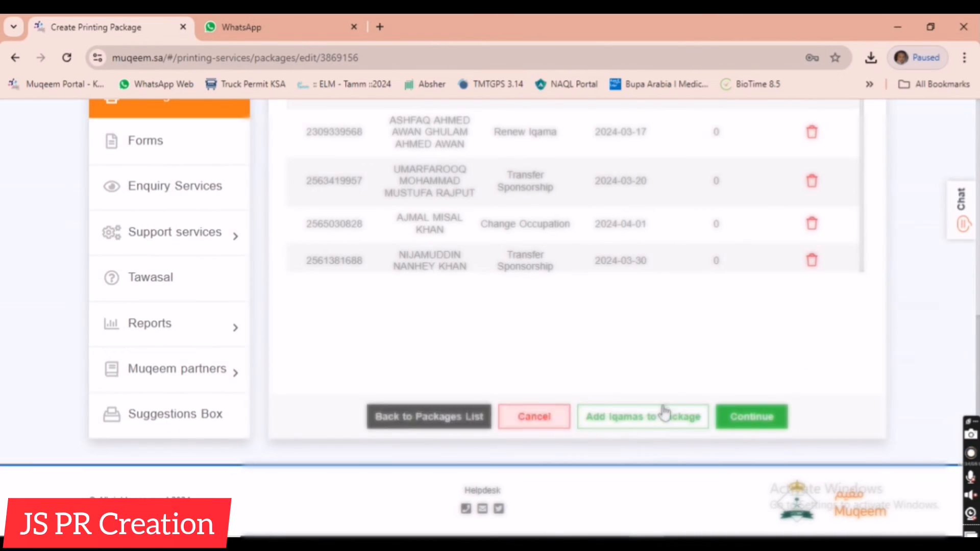
{"action": "left_click", "coordinate": [638, 419]}
{"action": "scroll", "coordinate": [684, 380], "scroll_direction": "down", "scroll_amount": 10}
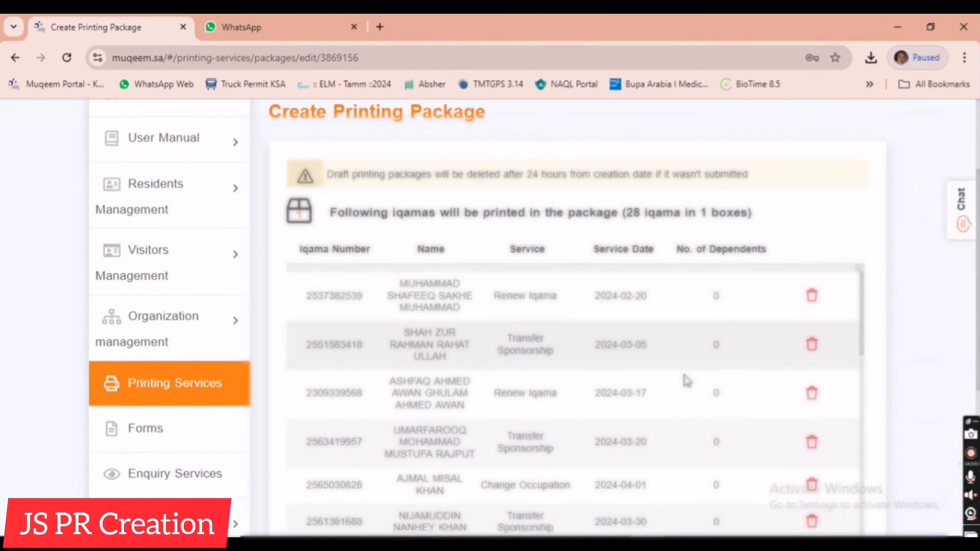
{"action": "scroll", "coordinate": [686, 381], "scroll_direction": "down", "scroll_amount": 5}
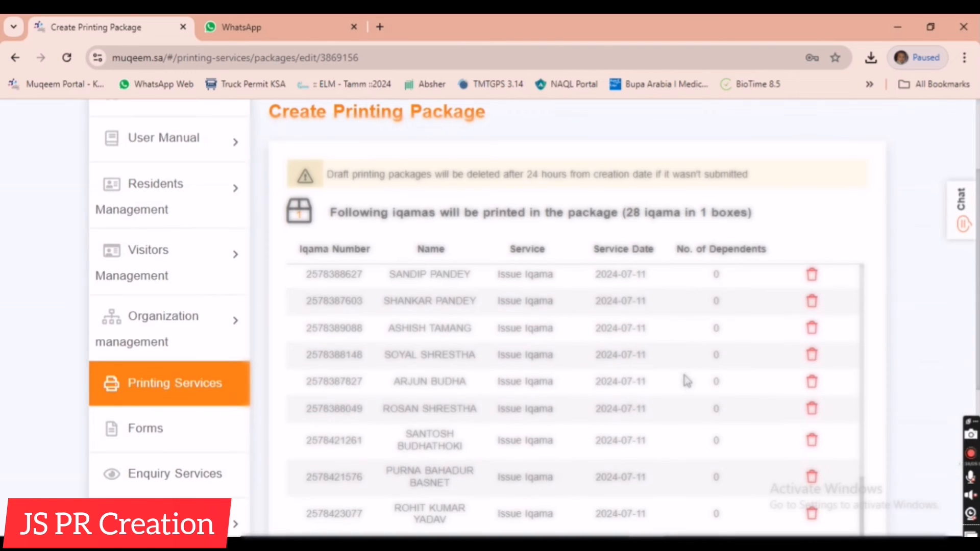
{"action": "scroll", "coordinate": [681, 396], "scroll_direction": "down", "scroll_amount": 5}
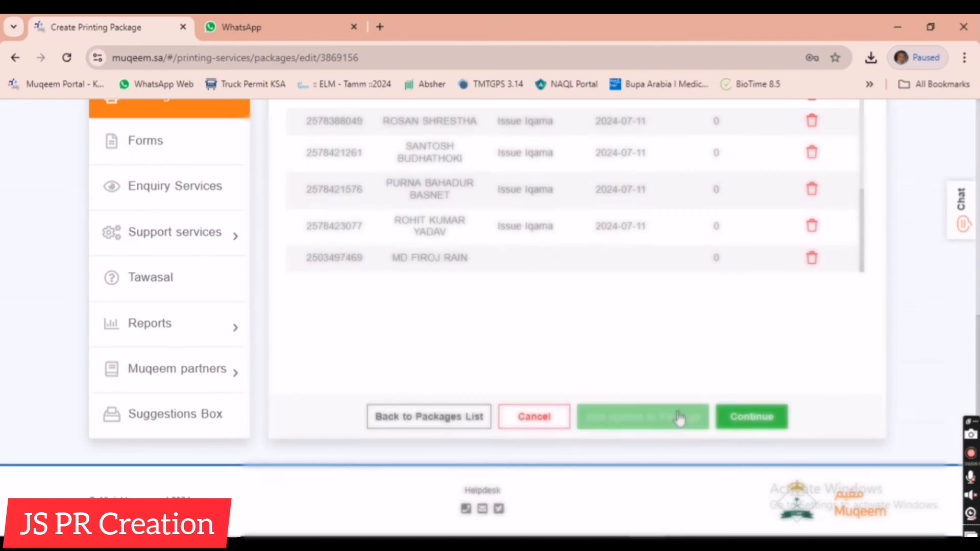
{"action": "left_click", "coordinate": [755, 422]}
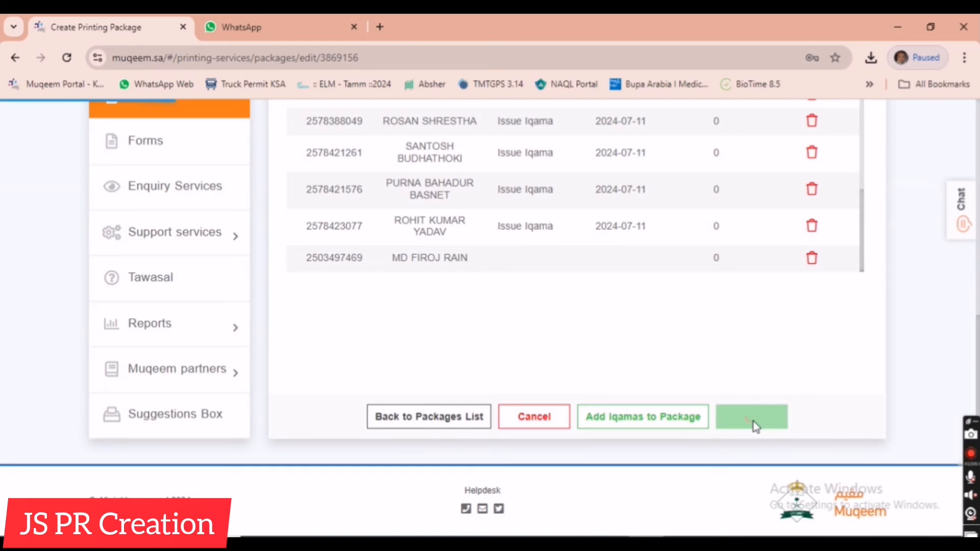
- Select the listed address as the receiving address and choose the first available number for it
{"action": "scroll", "coordinate": [759, 336], "scroll_direction": "up", "scroll_amount": 2}
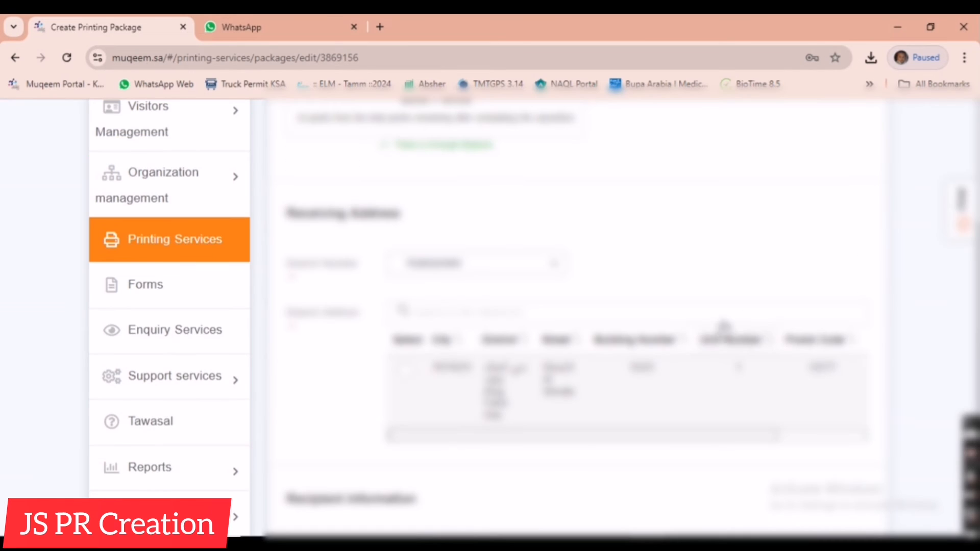
{"action": "scroll", "coordinate": [695, 289], "scroll_direction": "down", "scroll_amount": 1}
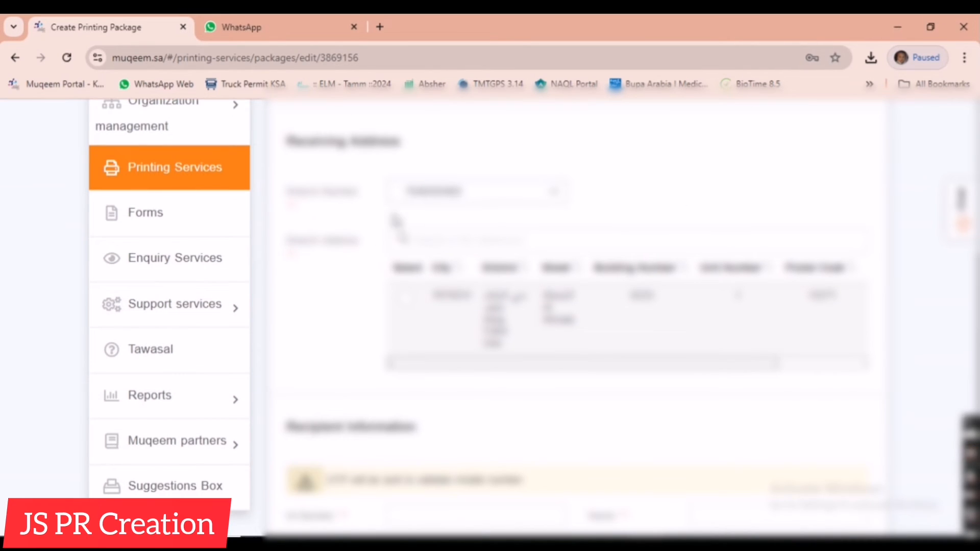
{"action": "left_click", "coordinate": [409, 308]}
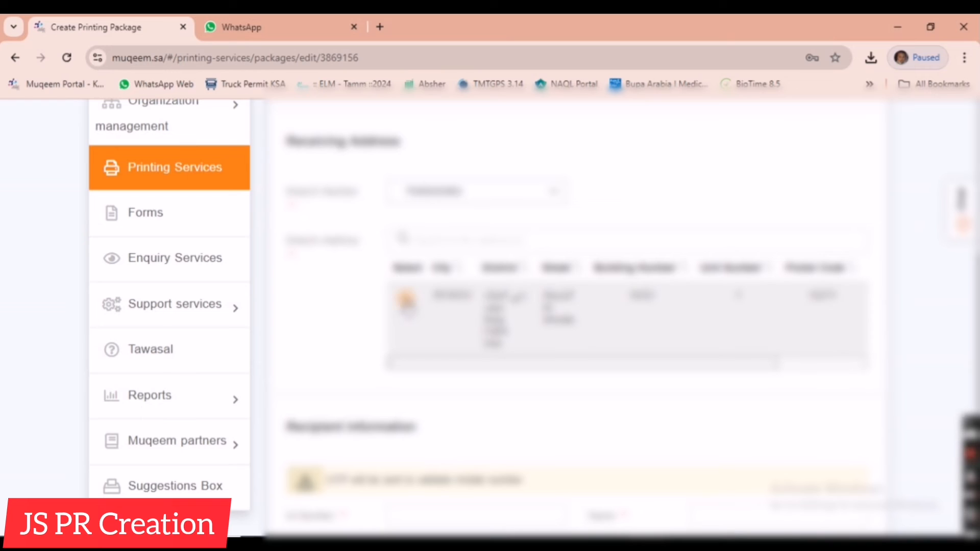
{"action": "left_click_drag", "start_coordinate": [715, 366], "coordinate": [417, 383]}
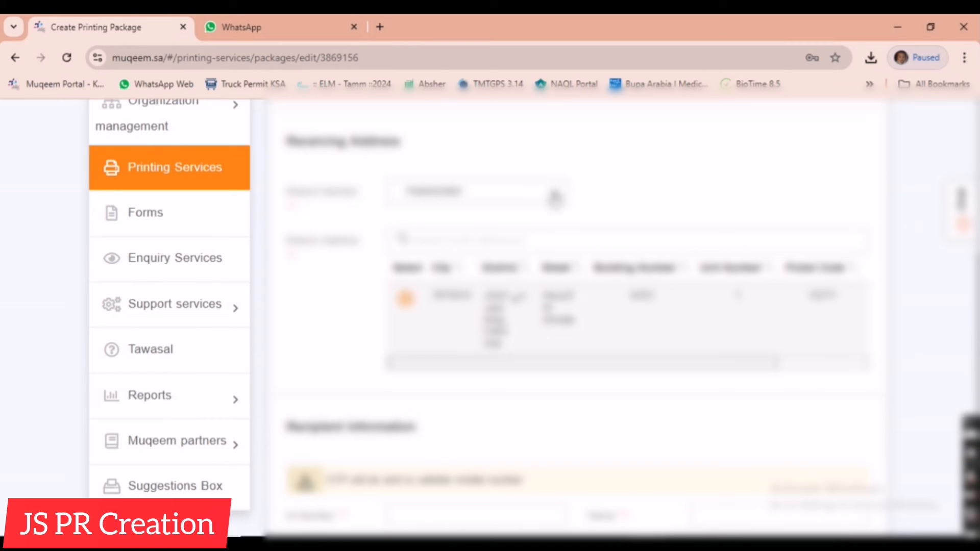
{"action": "left_click", "coordinate": [547, 199]}
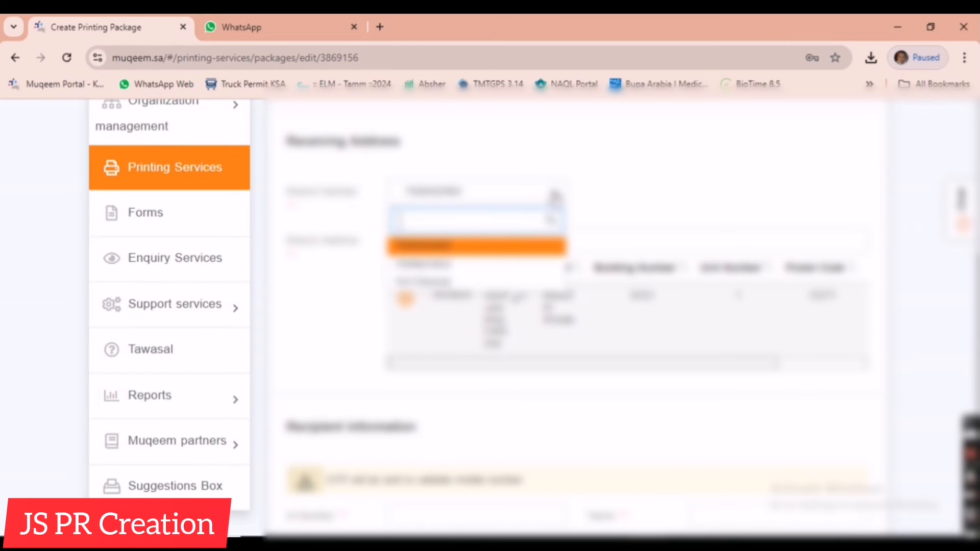
{"action": "left_click", "coordinate": [495, 249]}
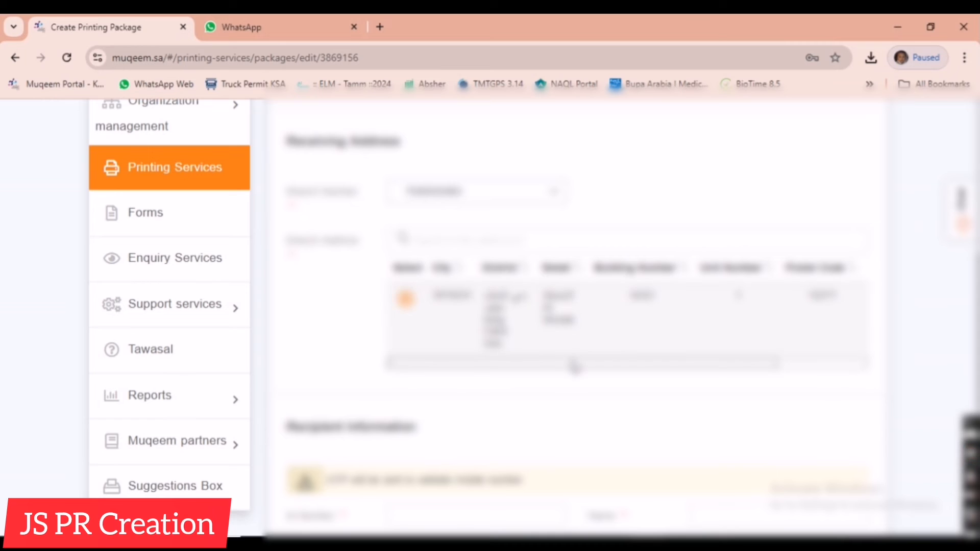
{"action": "left_click_drag", "start_coordinate": [573, 366], "coordinate": [464, 375]}
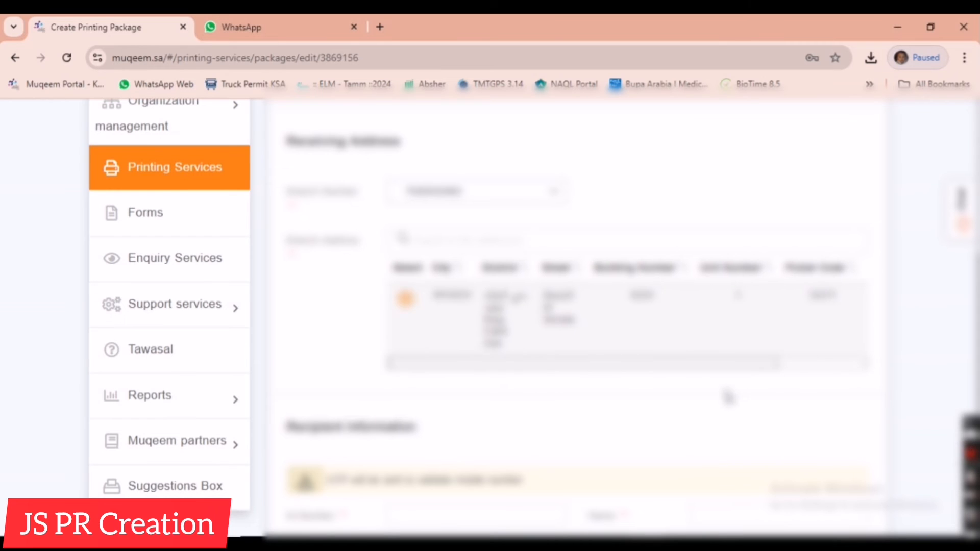
{"action": "scroll", "coordinate": [465, 375], "scroll_direction": "down", "scroll_amount": 4}
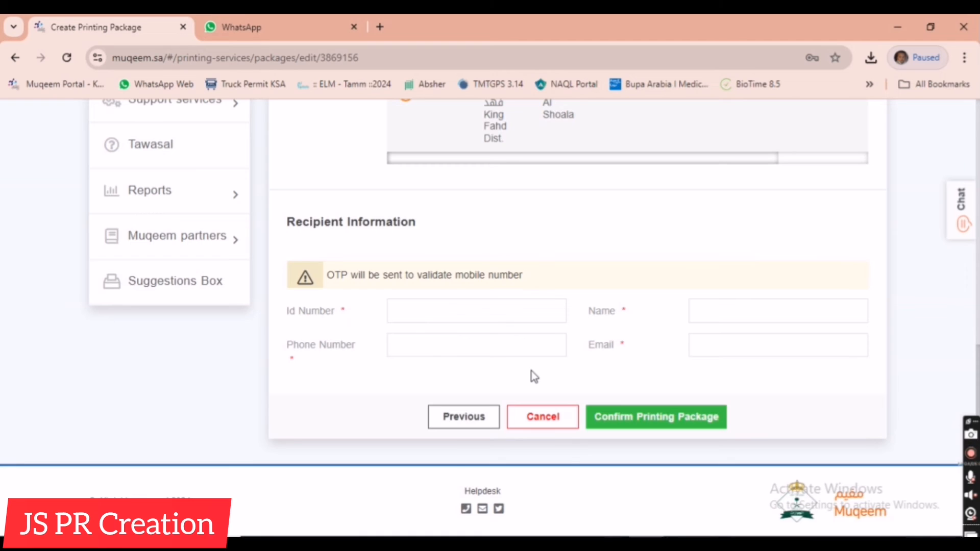
{"action": "left_click", "coordinate": [491, 307]}
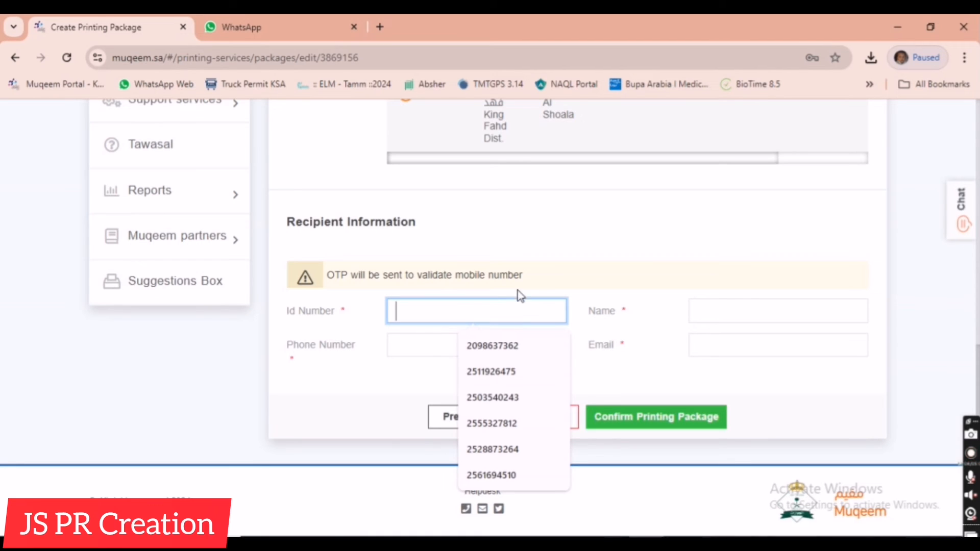
{"action": "left_click", "coordinate": [613, 276]}
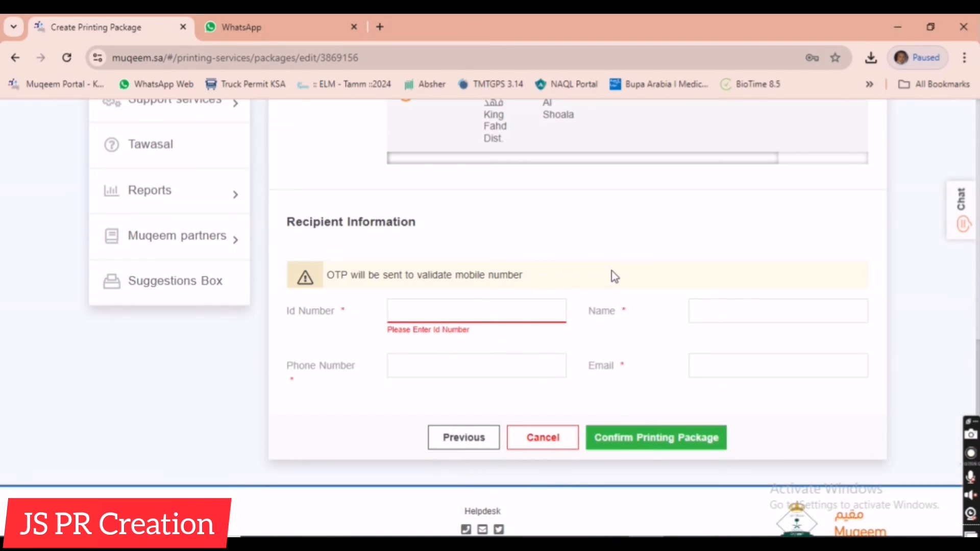
{"action": "left_click", "coordinate": [471, 308]}
{"action": "left_click", "coordinate": [471, 307]}
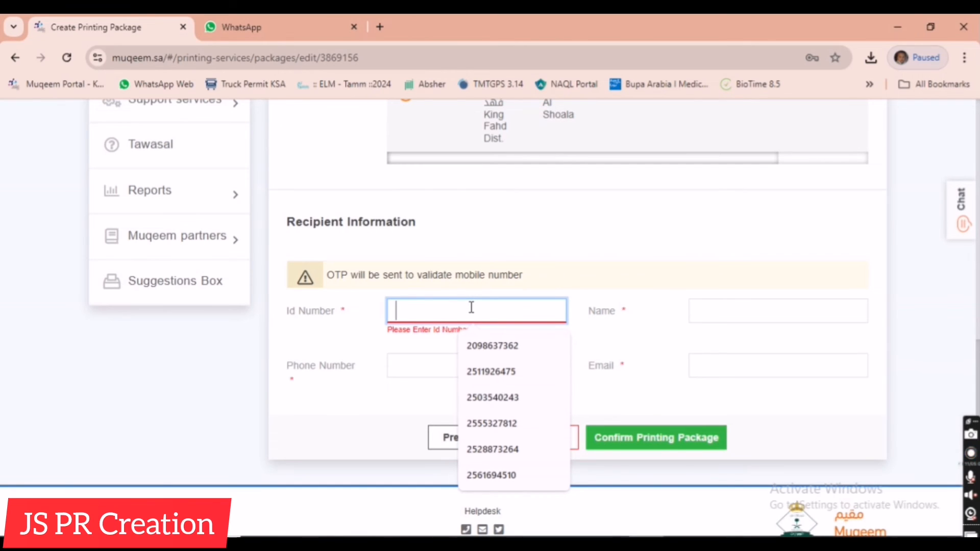
{"action": "left_click", "coordinate": [426, 368]}
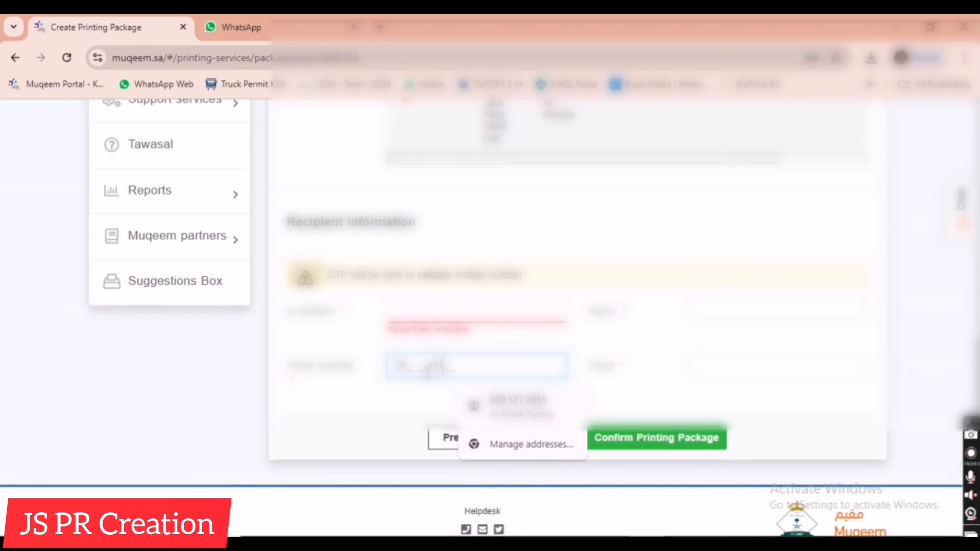
{"action": "type", "text": "55"}
{"action": "left_click", "coordinate": [601, 357]}
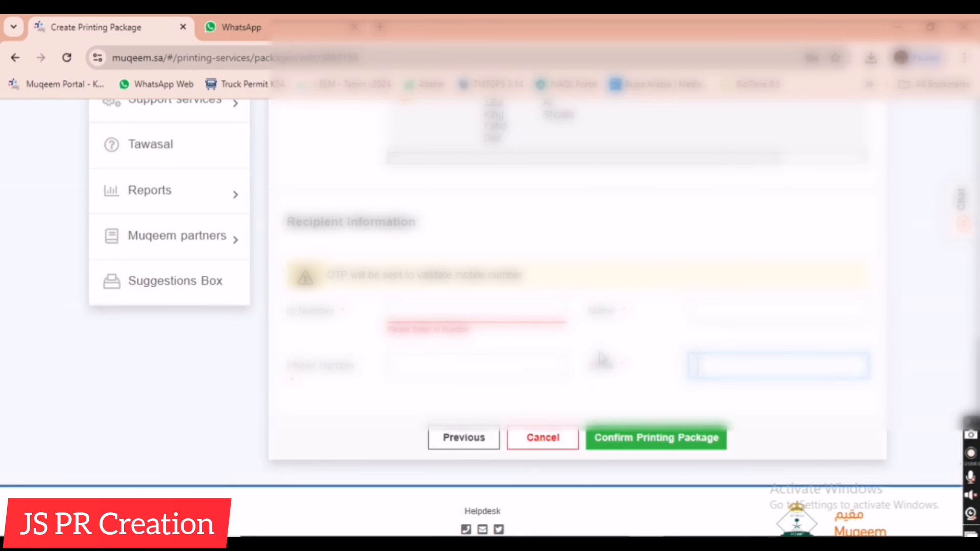
- Enter the recipient's phone number and email address in the Recipient Information section
{"action": "left_click", "coordinate": [493, 366]}
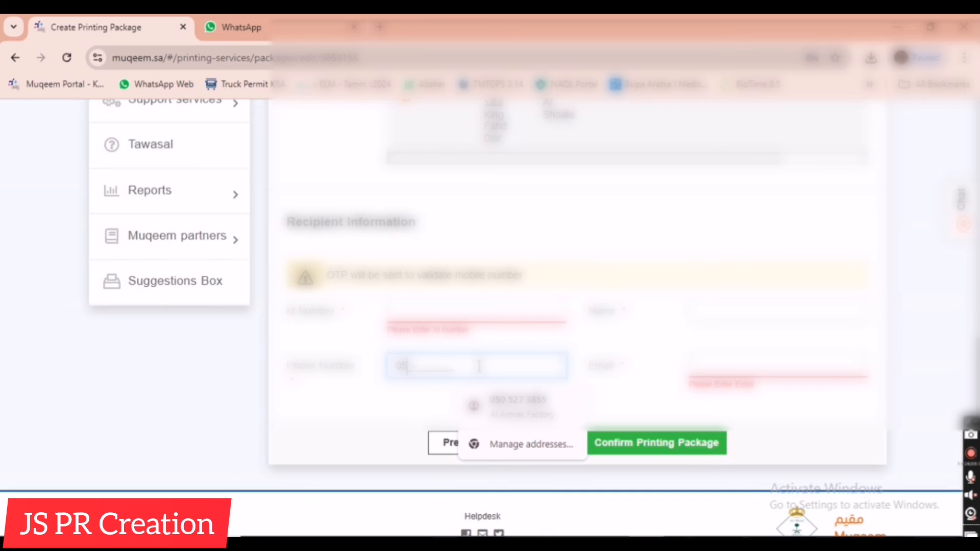
{"action": "key", "text": "Tab"}
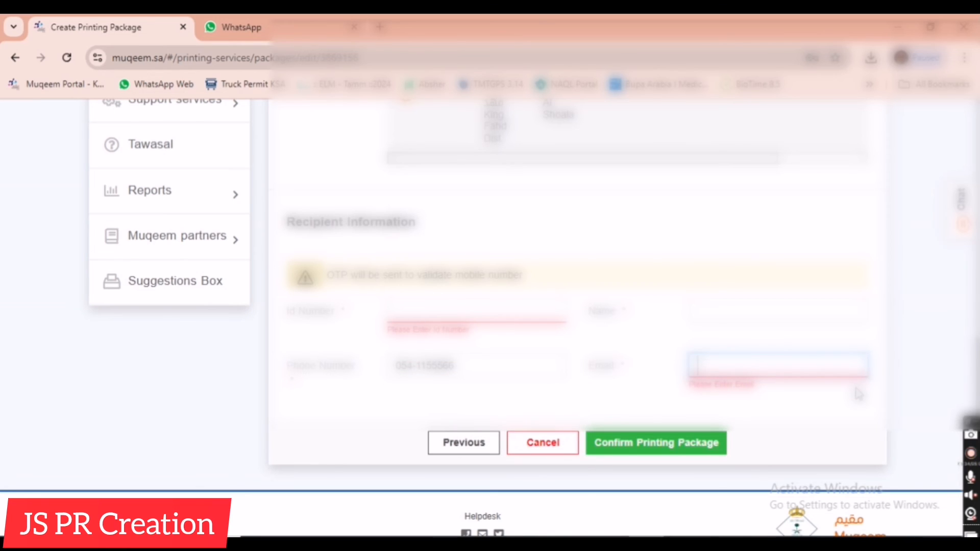
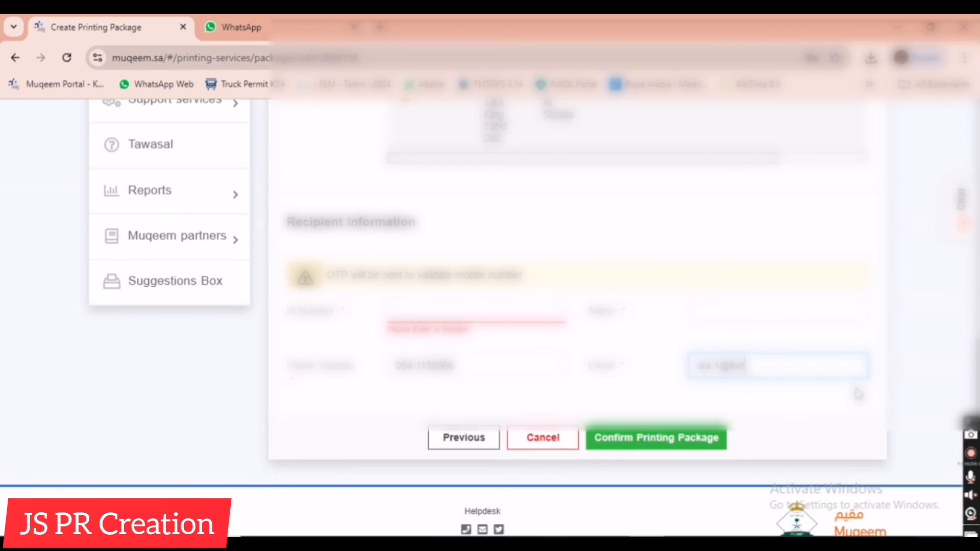
- Fill in the recipient's ID number and full name, including the middle name
{"action": "left_click", "coordinate": [459, 309]}
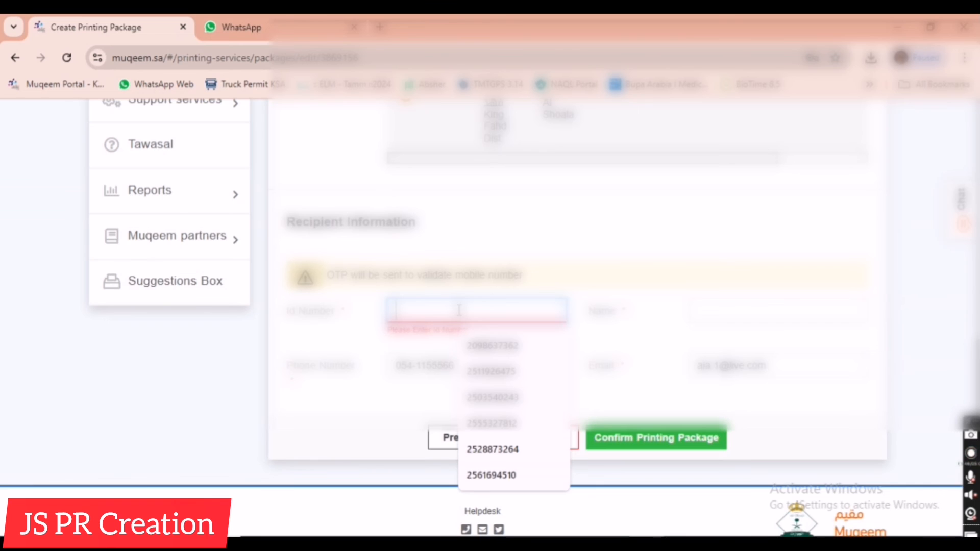
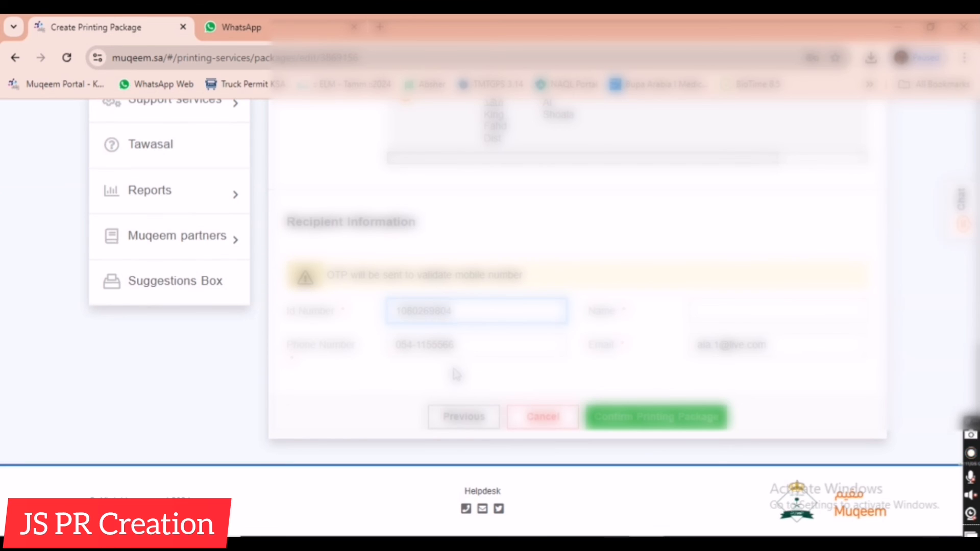
{"action": "left_click", "coordinate": [735, 309]}
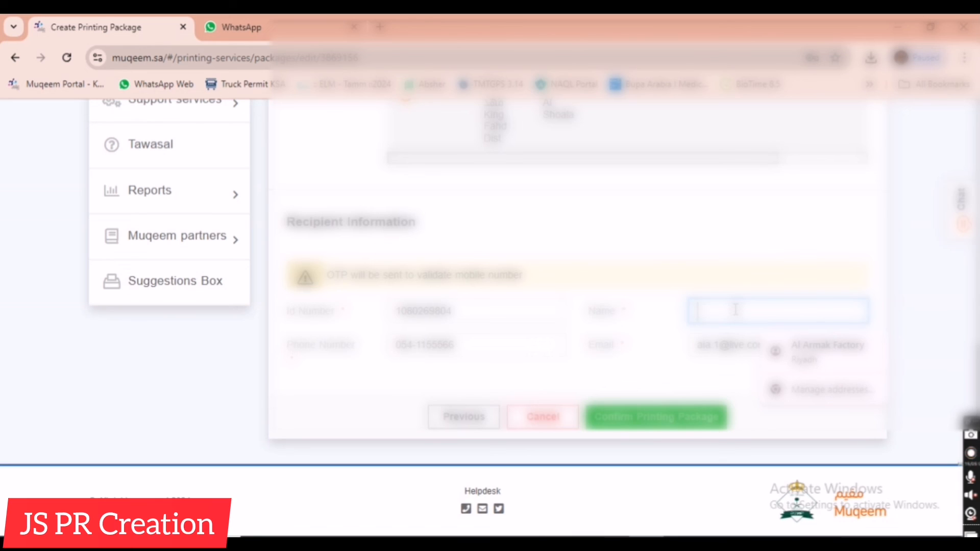
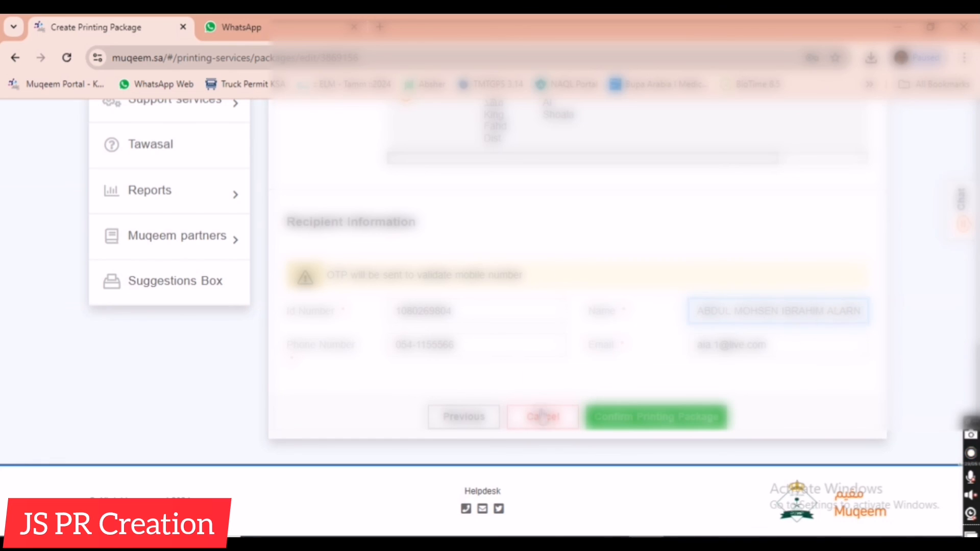
- Confirm the printing package and verify the recipient's phone number by entering the verification code sent to it
{"action": "left_click", "coordinate": [681, 430]}
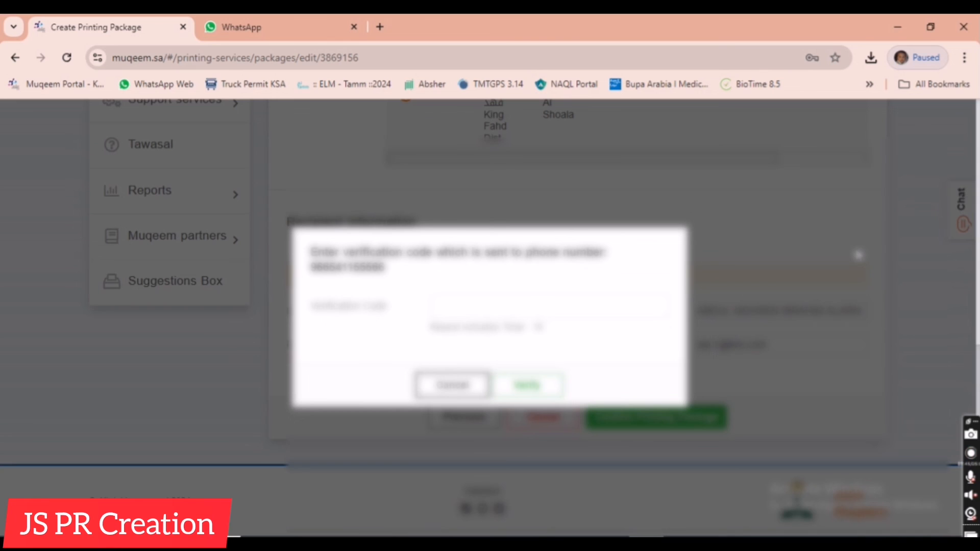
{"action": "left_click", "coordinate": [617, 306]}
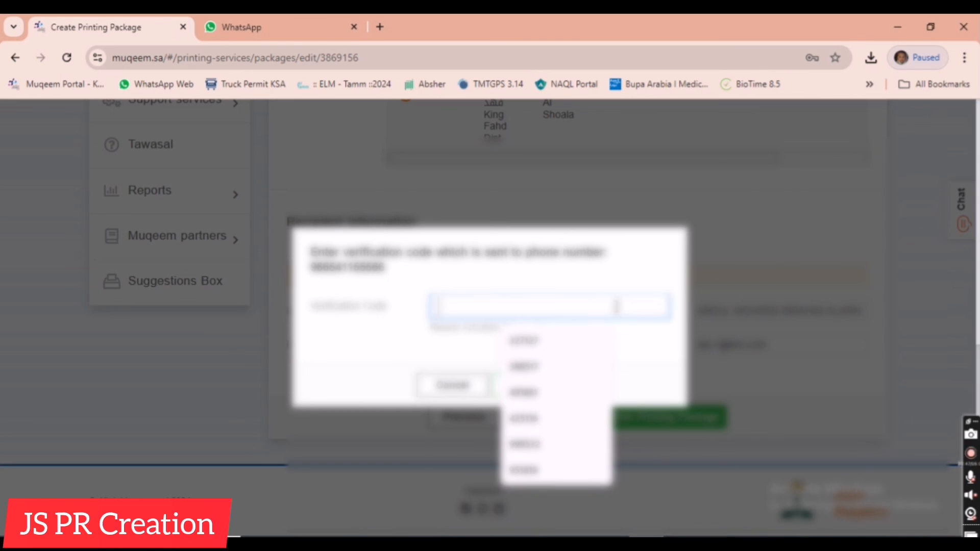
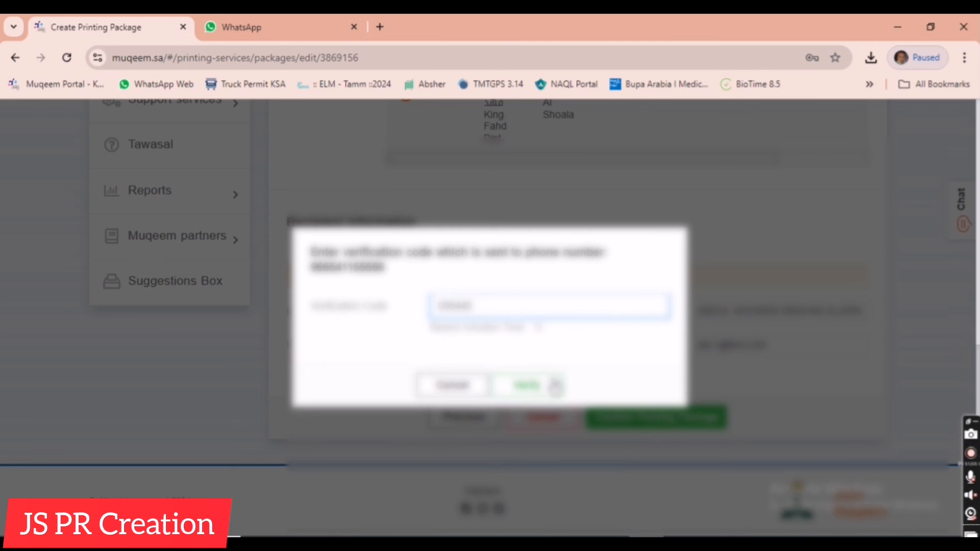
{"action": "left_click", "coordinate": [547, 391]}
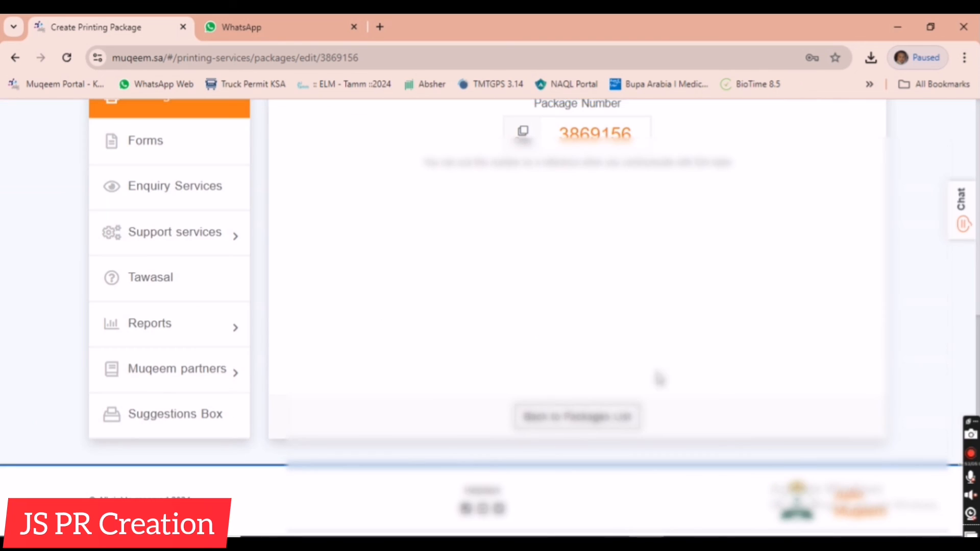
- Examine the printing package result page, including the submission status and the package number
{"action": "scroll", "coordinate": [768, 378], "scroll_direction": "up", "scroll_amount": 3}
{"action": "scroll", "coordinate": [768, 379], "scroll_direction": "up", "scroll_amount": 3}
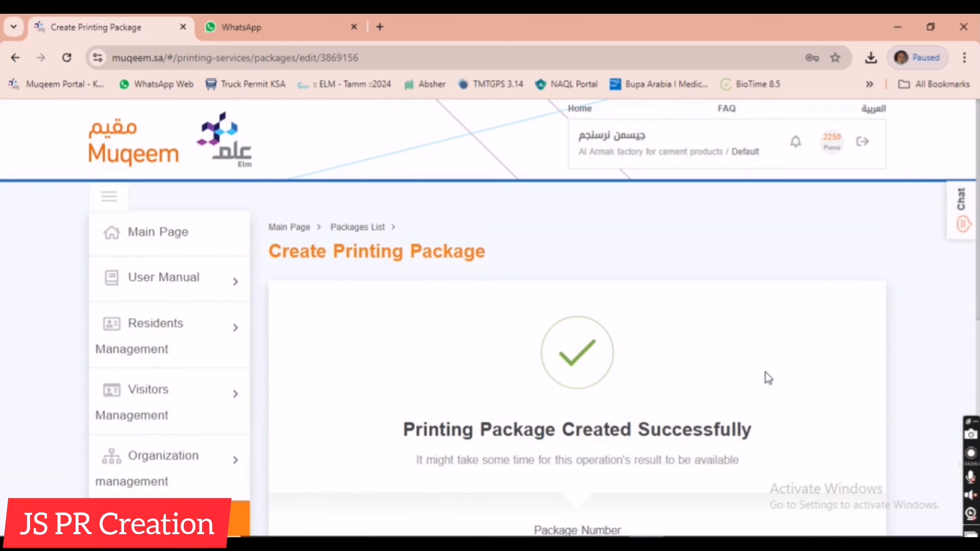
{"action": "scroll", "coordinate": [768, 378], "scroll_direction": "down", "scroll_amount": 3}
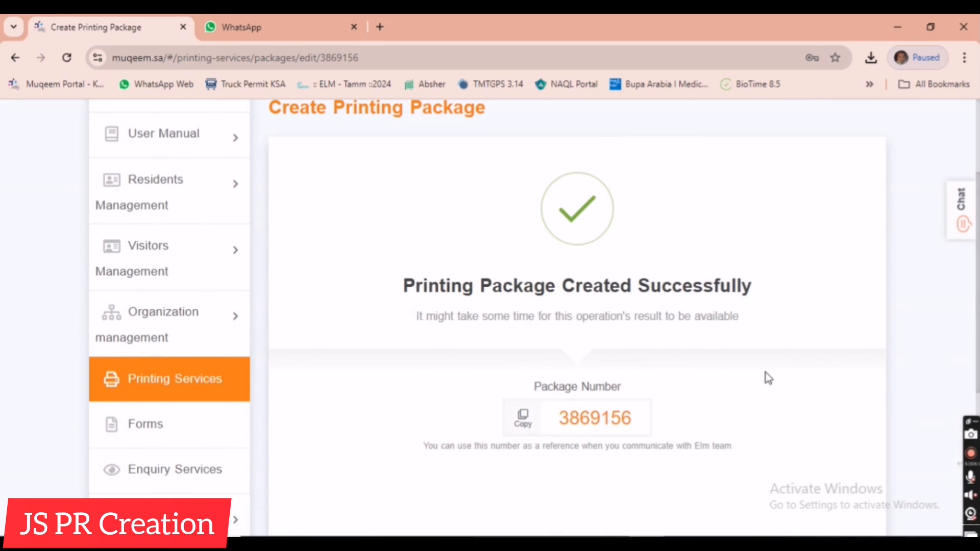
{"action": "scroll", "coordinate": [768, 378], "scroll_direction": "down", "scroll_amount": 4}
{"action": "scroll", "coordinate": [768, 378], "scroll_direction": "up", "scroll_amount": 3}
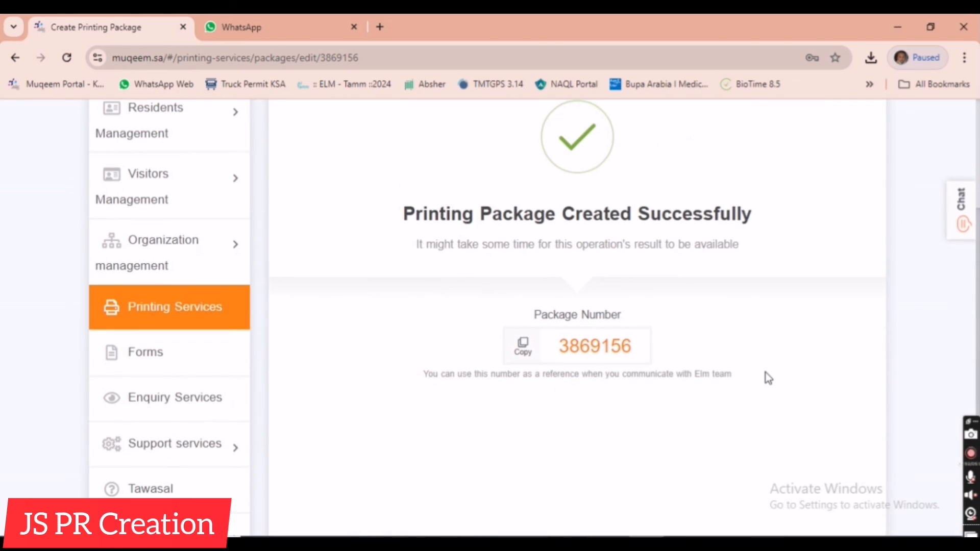